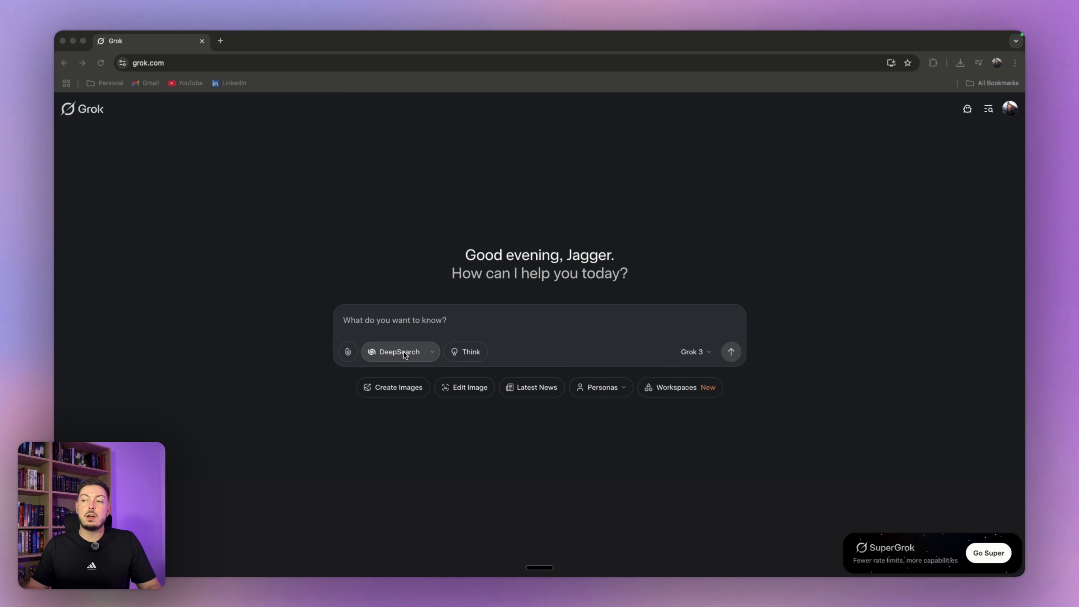
# - Dictate a DeepSearch request for trending AI SaaS ideas buildable as a one-hour proof of concept
pyautogui.click(404, 321)
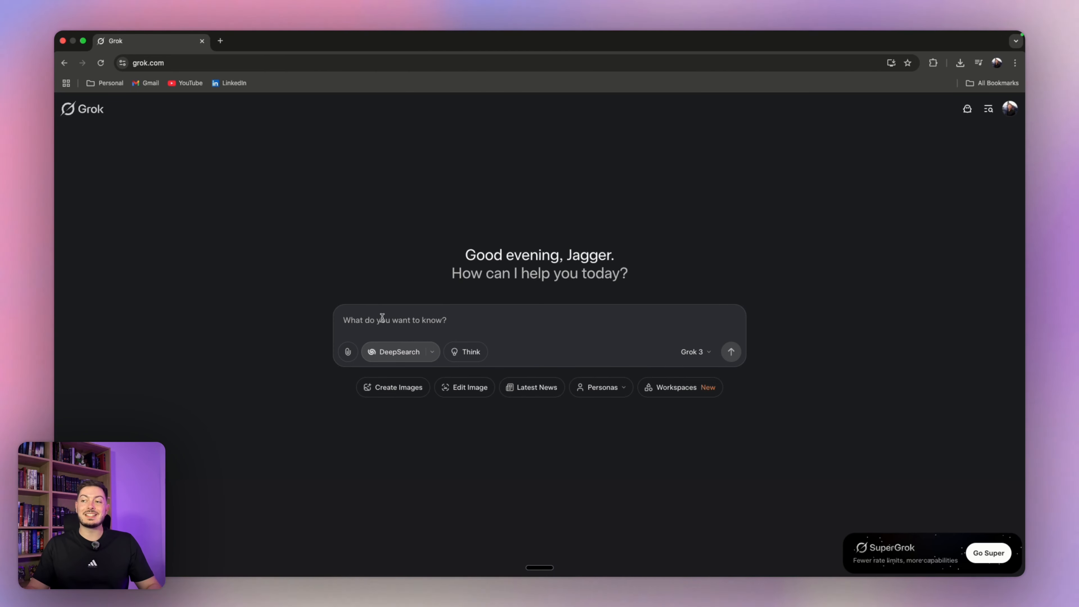
pyautogui.press('fn')
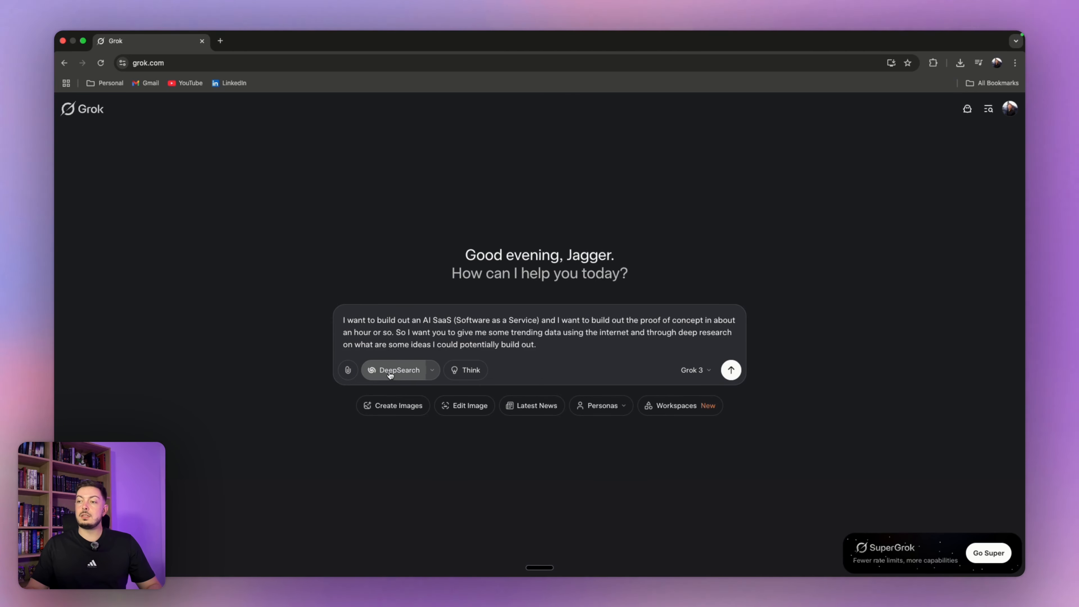
pyautogui.click(731, 371)
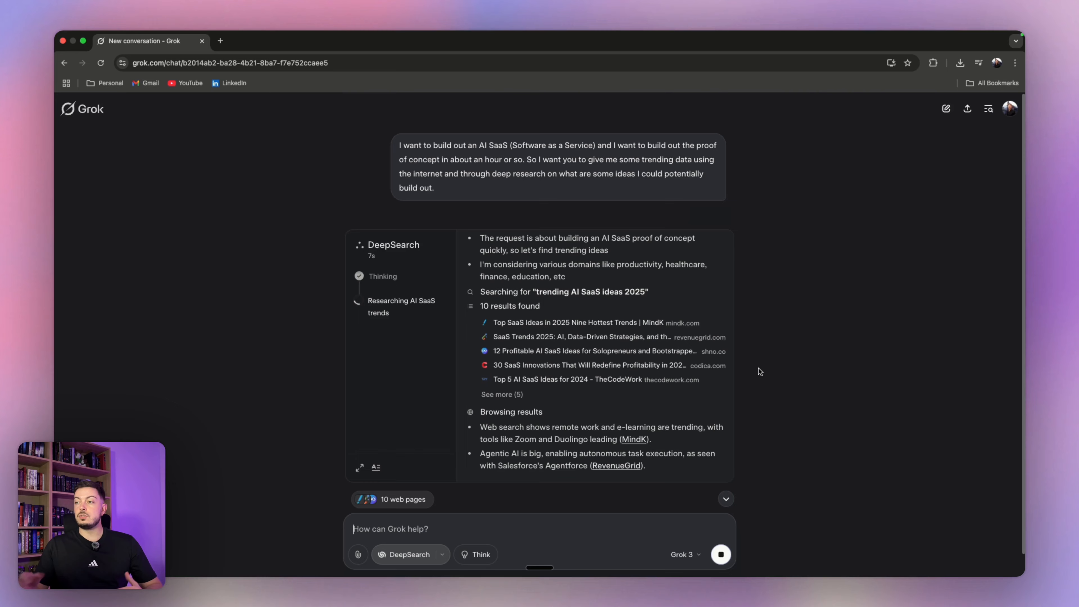
# - Scroll through Grok's answer from Key Points past the ideas table to the Conclusion and Key Citations
pyautogui.scroll(3, 572, 320)
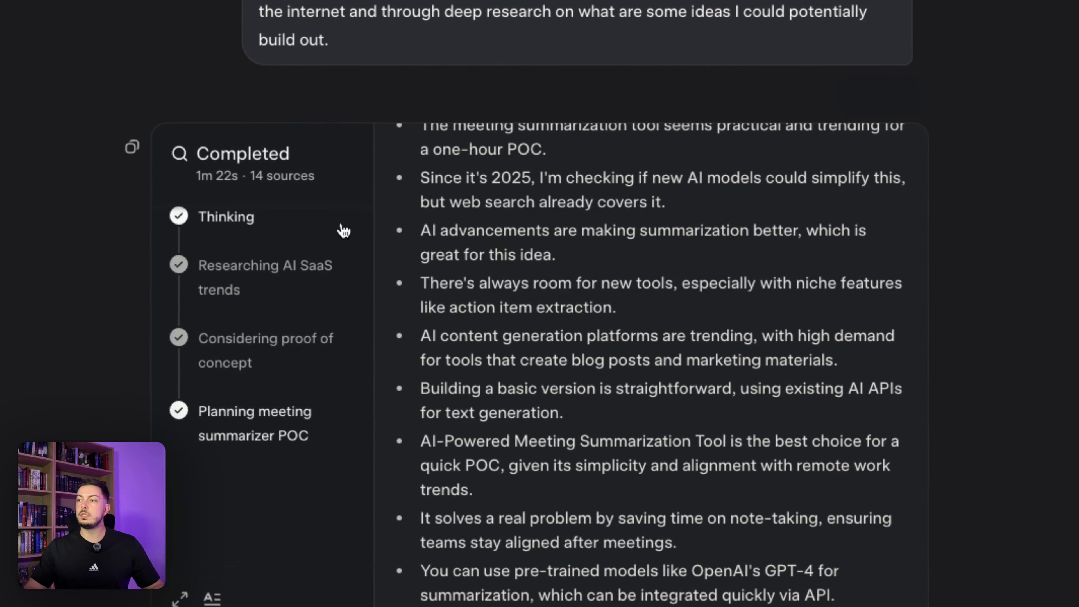
pyautogui.scroll(-5, 467, 323)
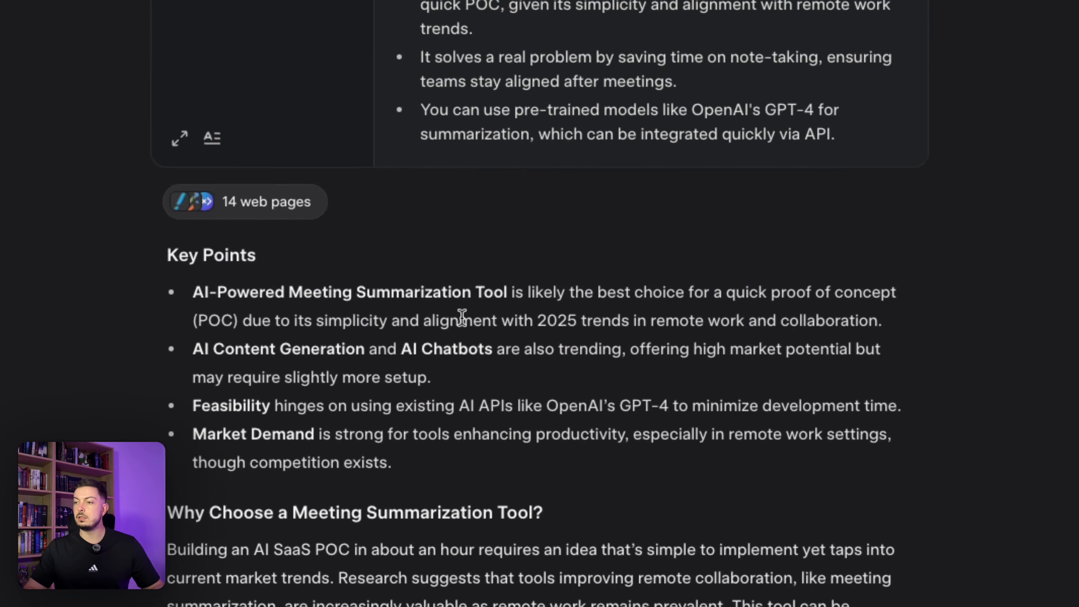
pyautogui.scroll(-10, 462, 317)
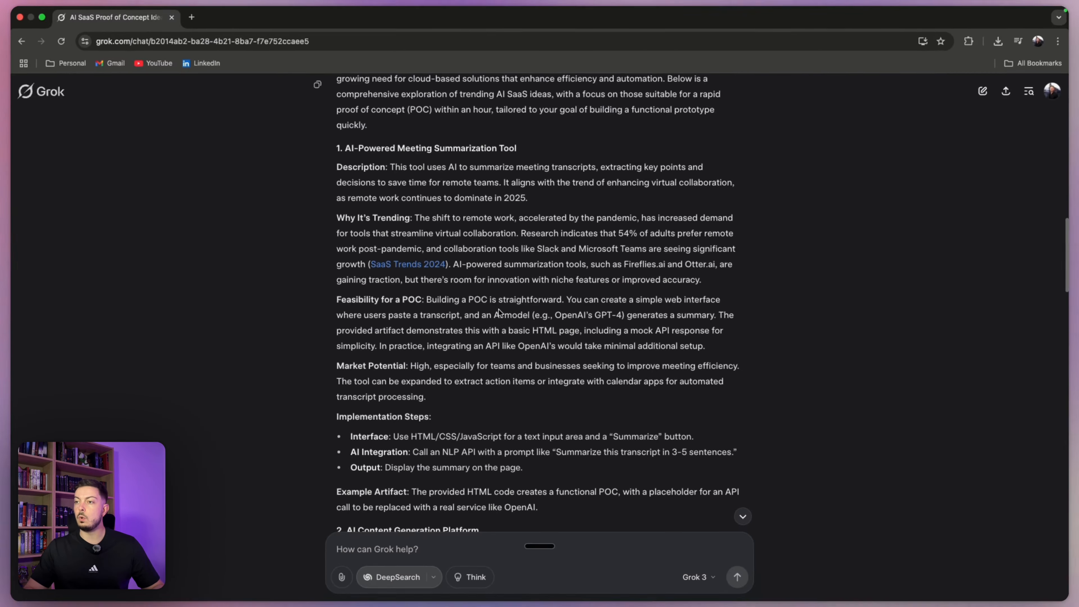
pyautogui.scroll(3, 419, 190)
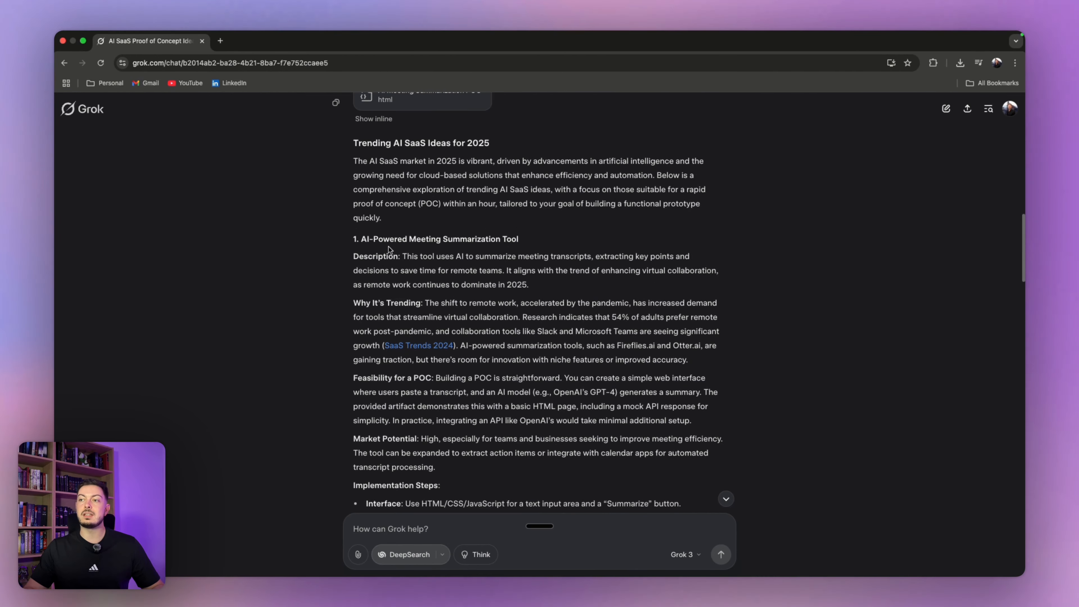
pyautogui.scroll(-10, 459, 254)
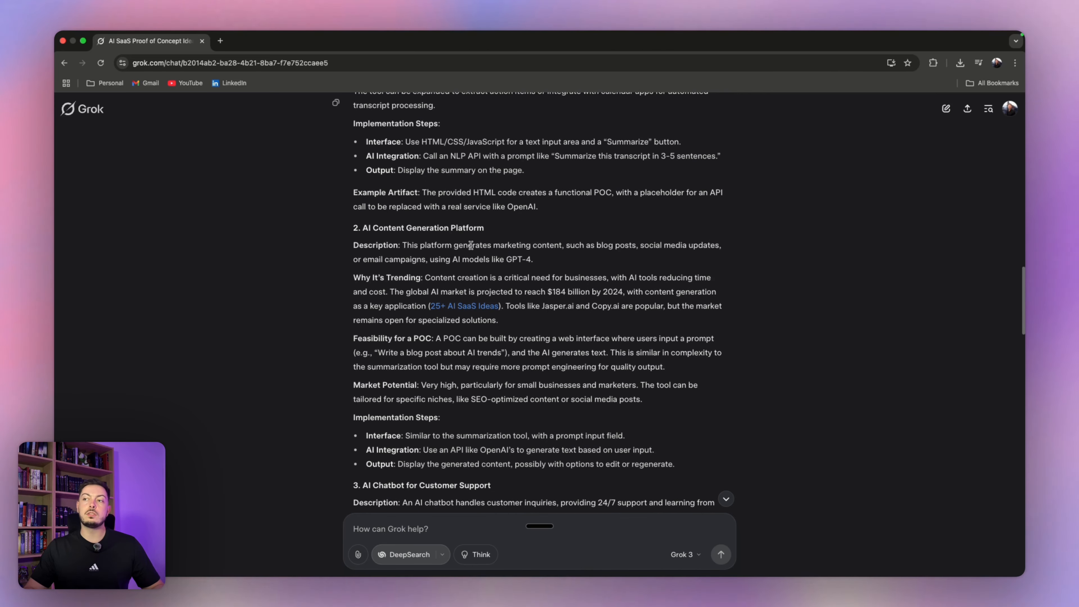
pyautogui.scroll(-5, 447, 254)
pyautogui.scroll(-4, 469, 250)
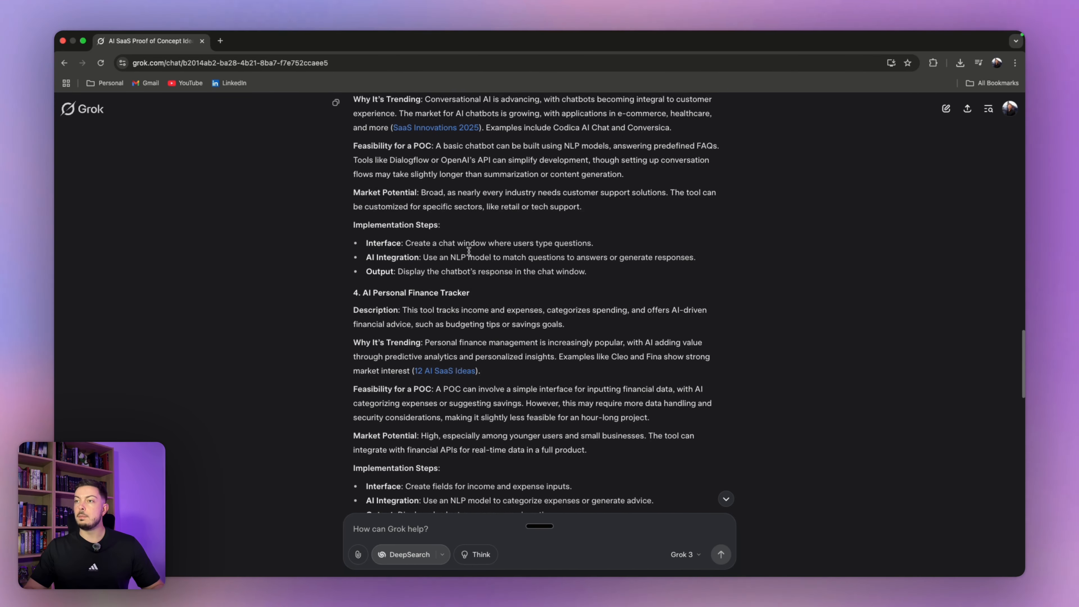
pyautogui.scroll(1, 469, 252)
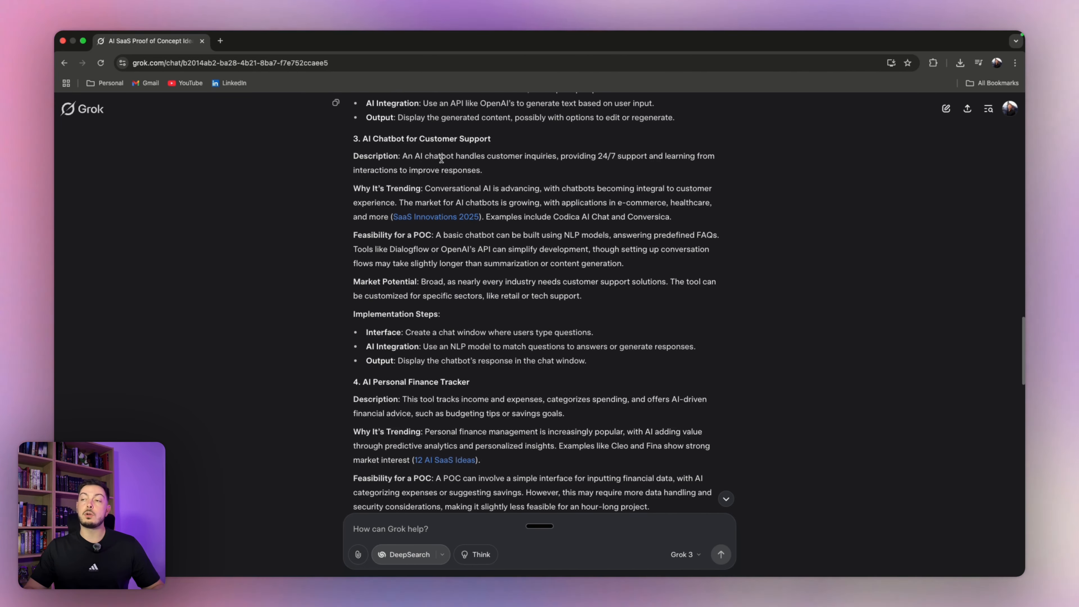
pyautogui.scroll(-2, 439, 172)
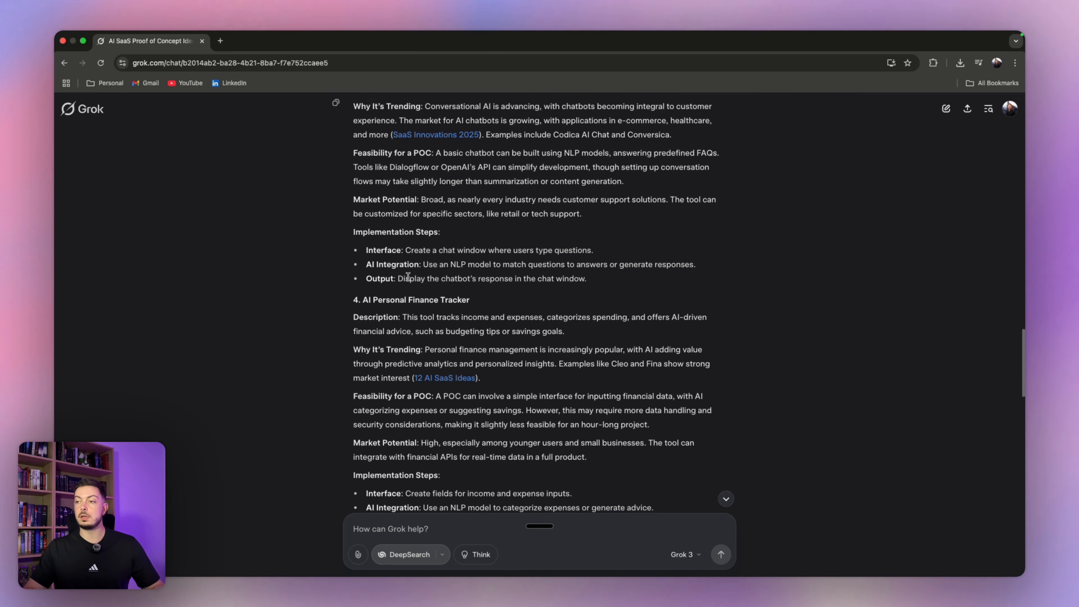
pyautogui.scroll(-4, 412, 309)
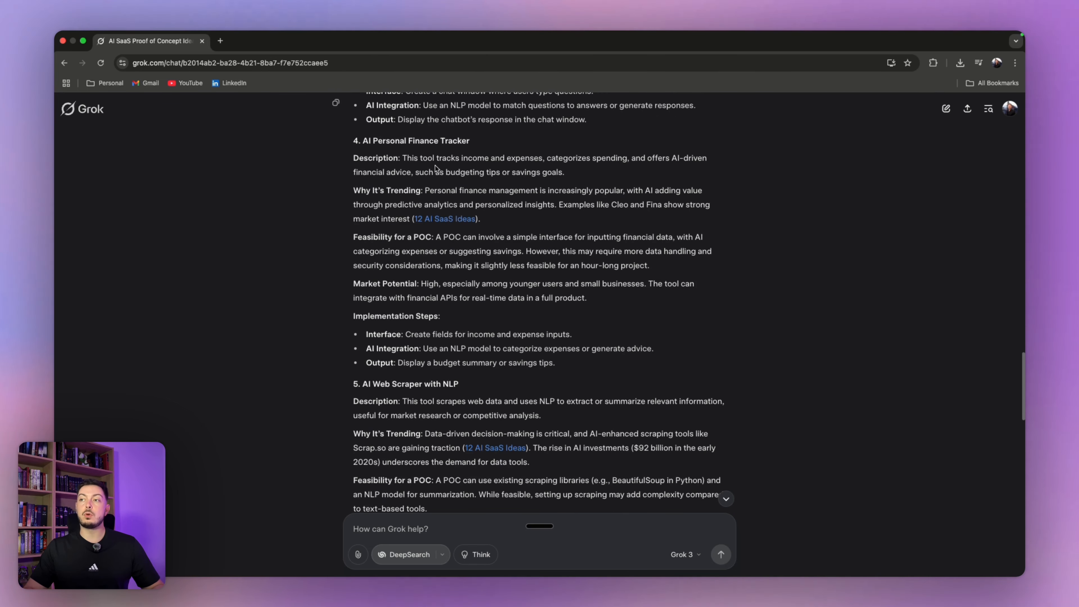
pyautogui.scroll(-2, 381, 206)
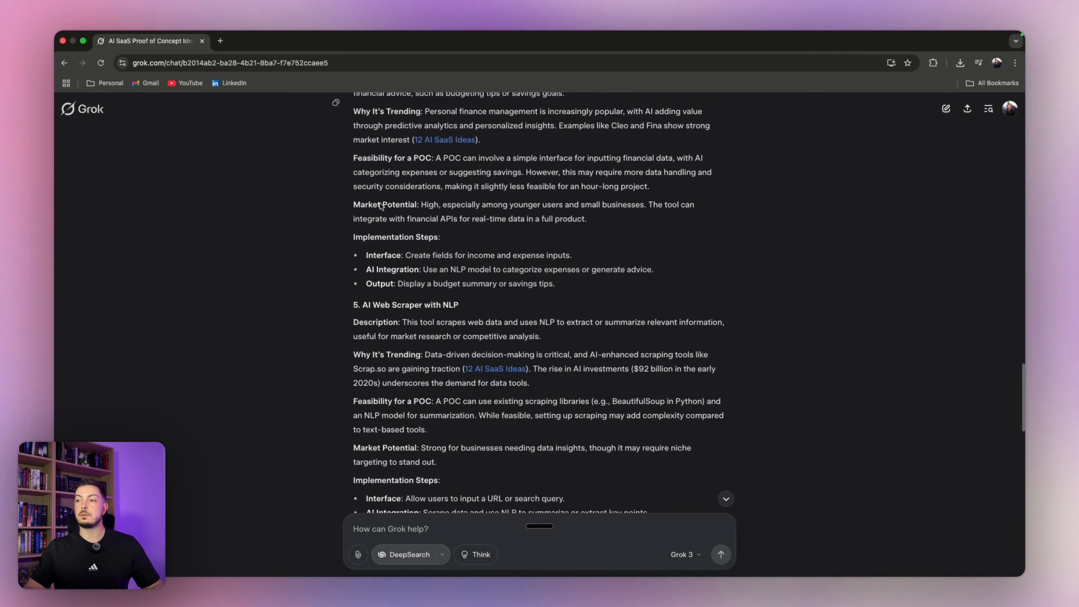
pyautogui.scroll(-5, 381, 207)
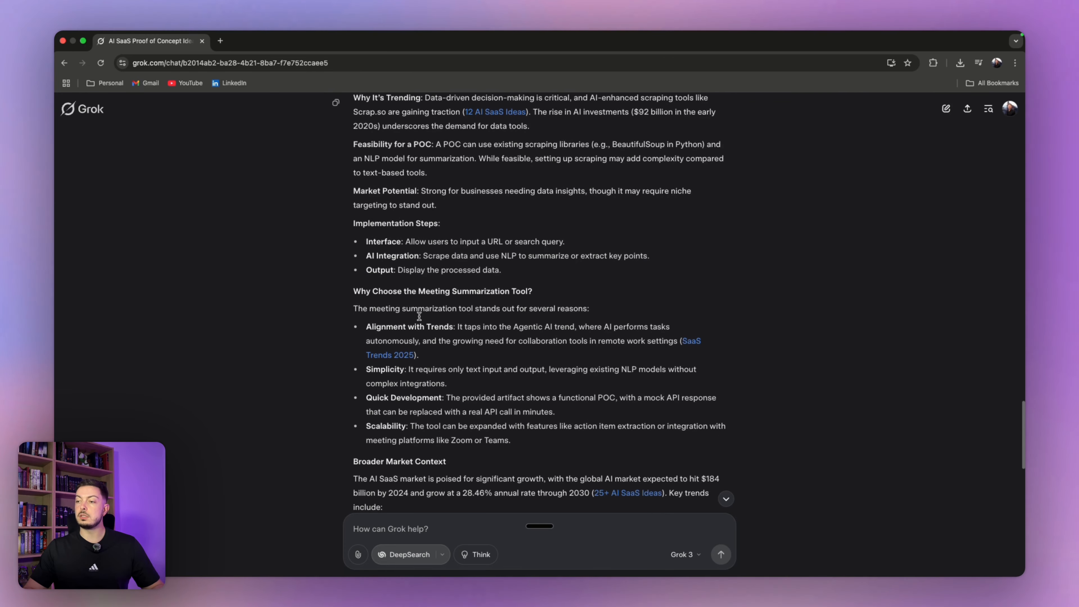
pyautogui.scroll(-12, 419, 302)
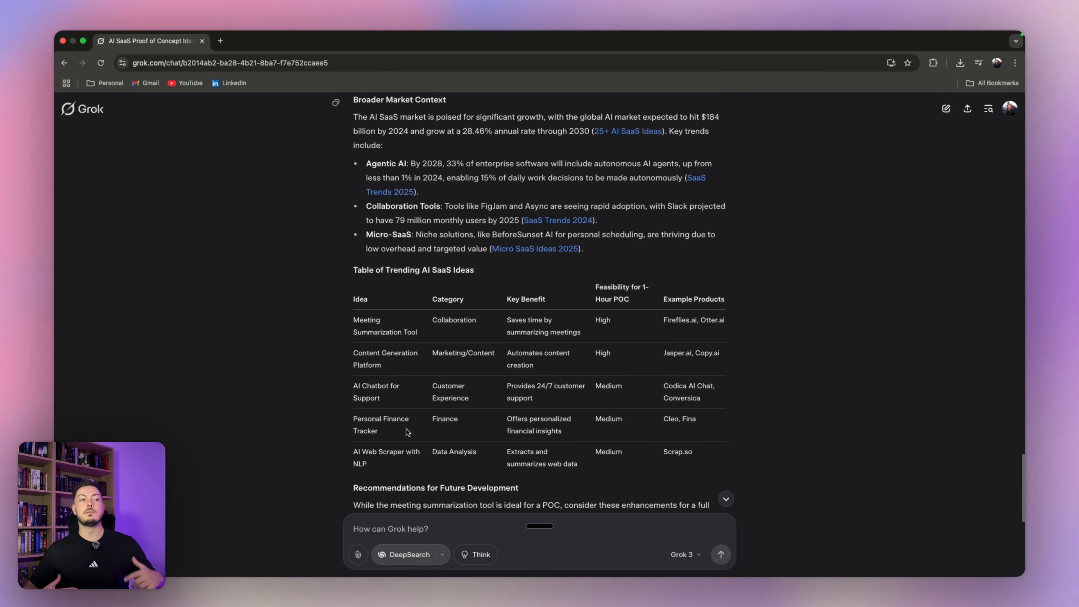
pyautogui.scroll(-9, 406, 435)
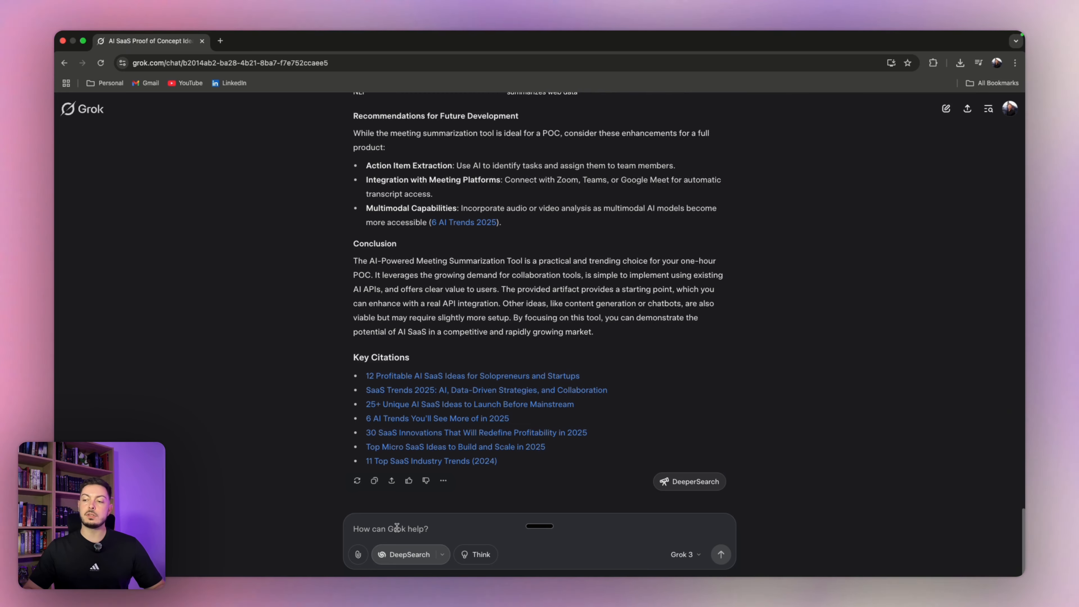
# - Dictate and send a follow-up asking for deep research on a personal finance tracker with budgeting
pyautogui.hotkey('alt', 'space')
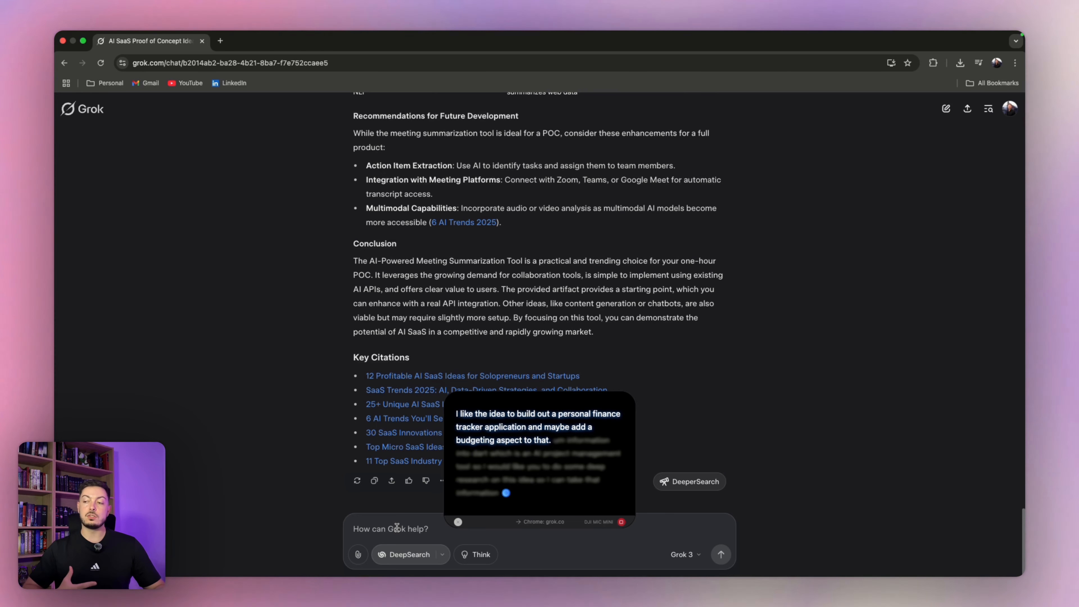
pyautogui.press('fn')
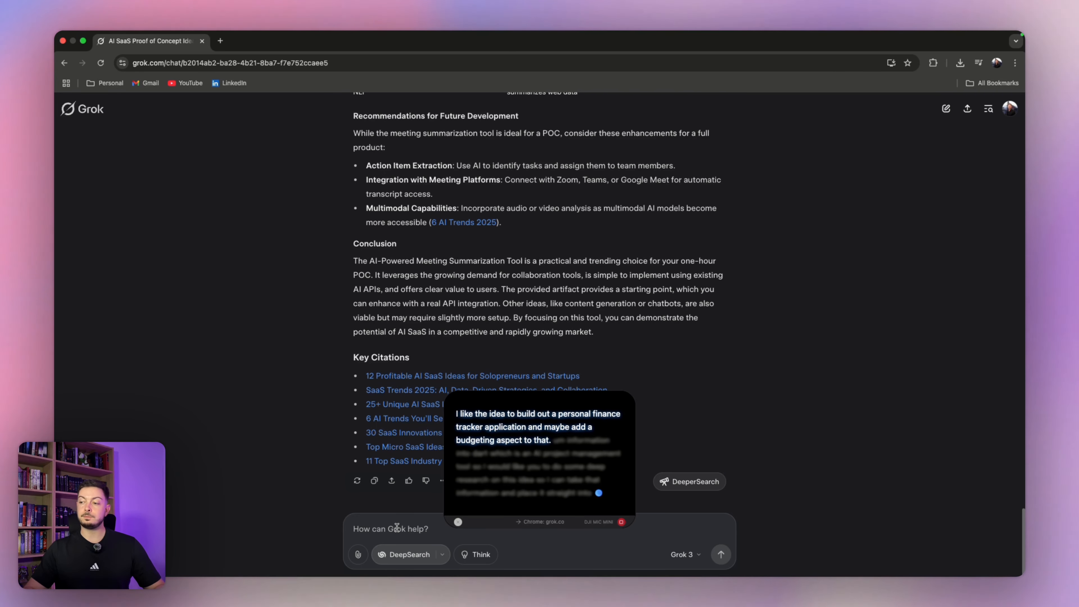
pyautogui.press('Return')
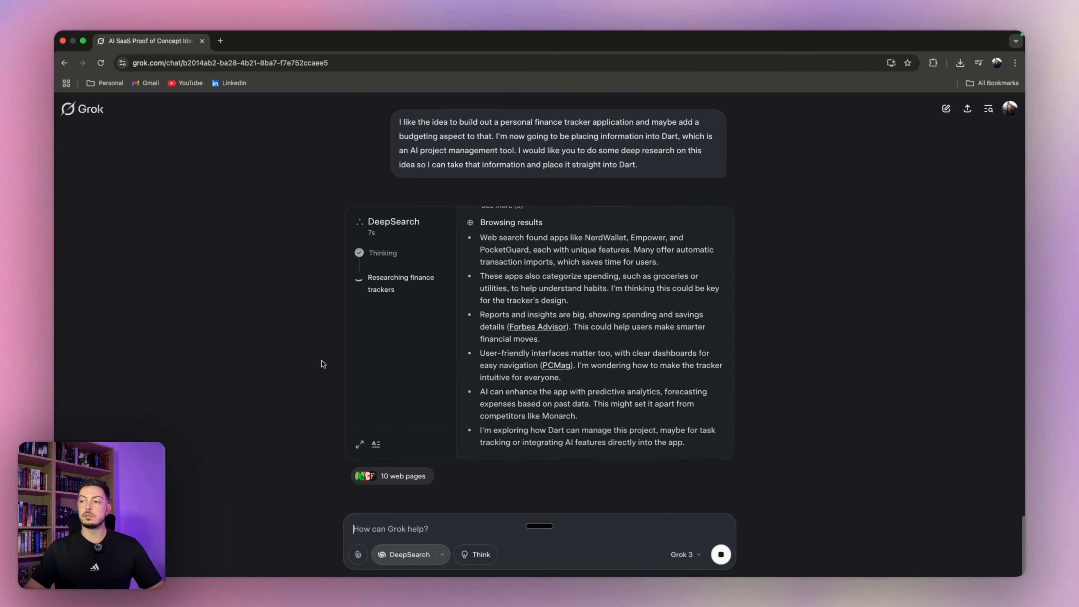
# - Open Dart's home page in a new browser tab
pyautogui.click(221, 41)
pyautogui.write('dart')
pyautogui.press('Return')
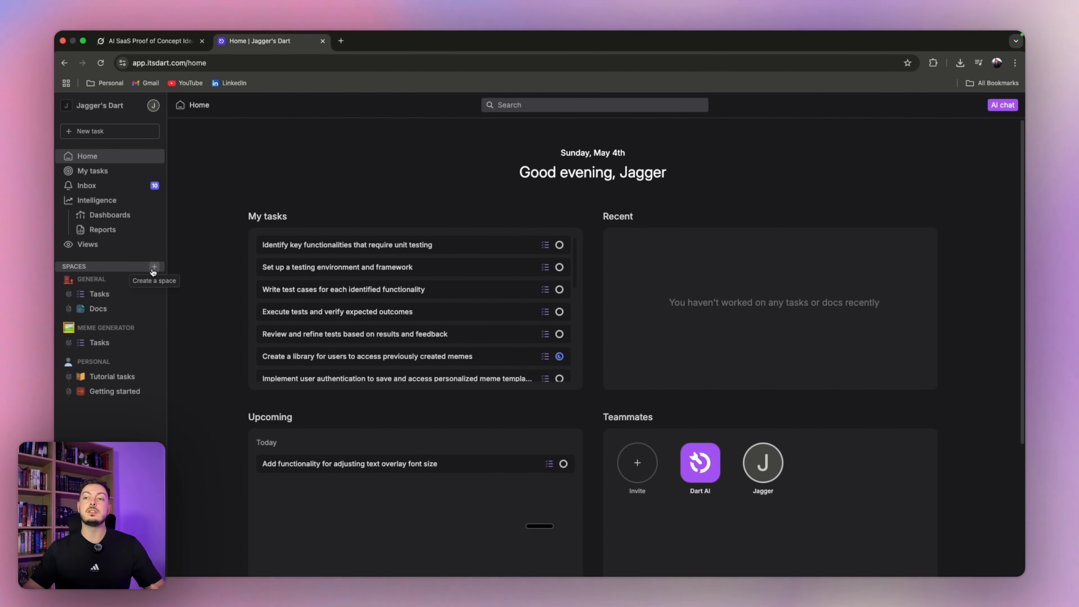
# - Create a space titled 'Finance App' (abbreviation FINA) and show its empty Tasks list
pyautogui.click(154, 267)
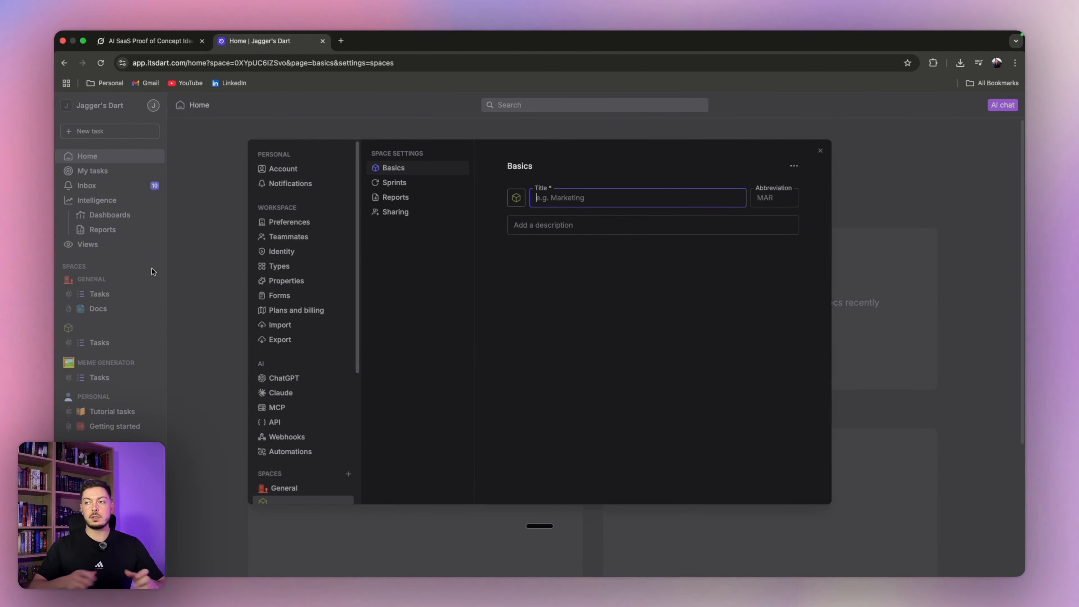
pyautogui.write('Finance App')
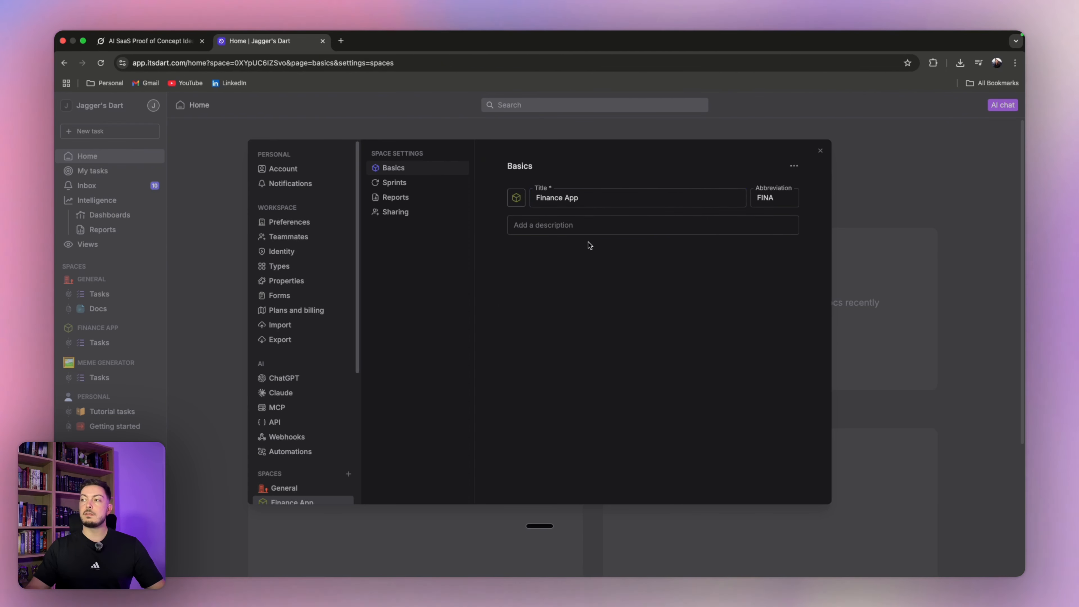
pyautogui.click(819, 151)
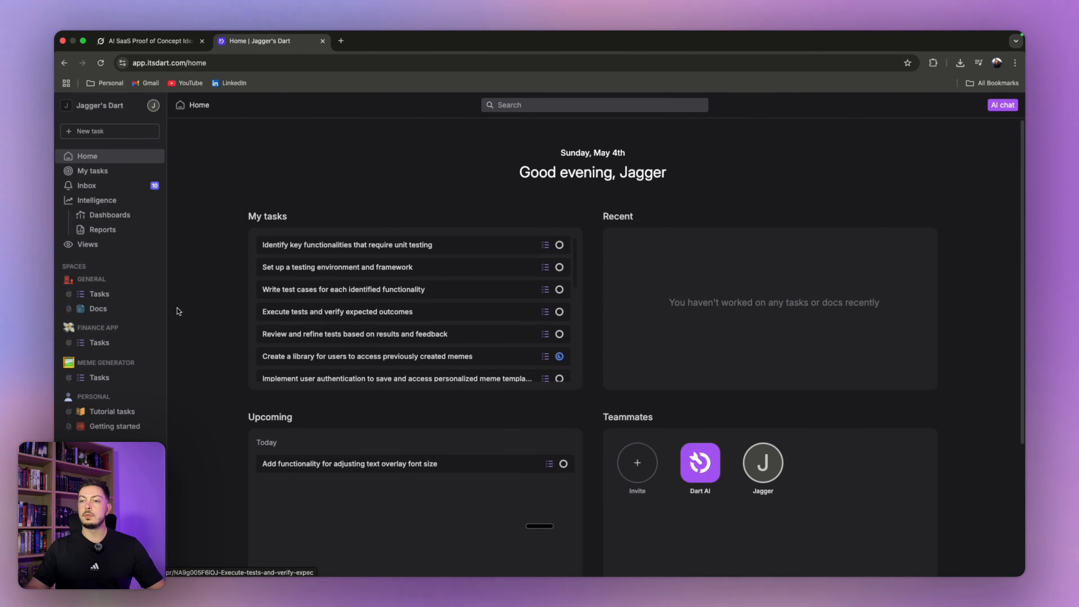
pyautogui.click(100, 344)
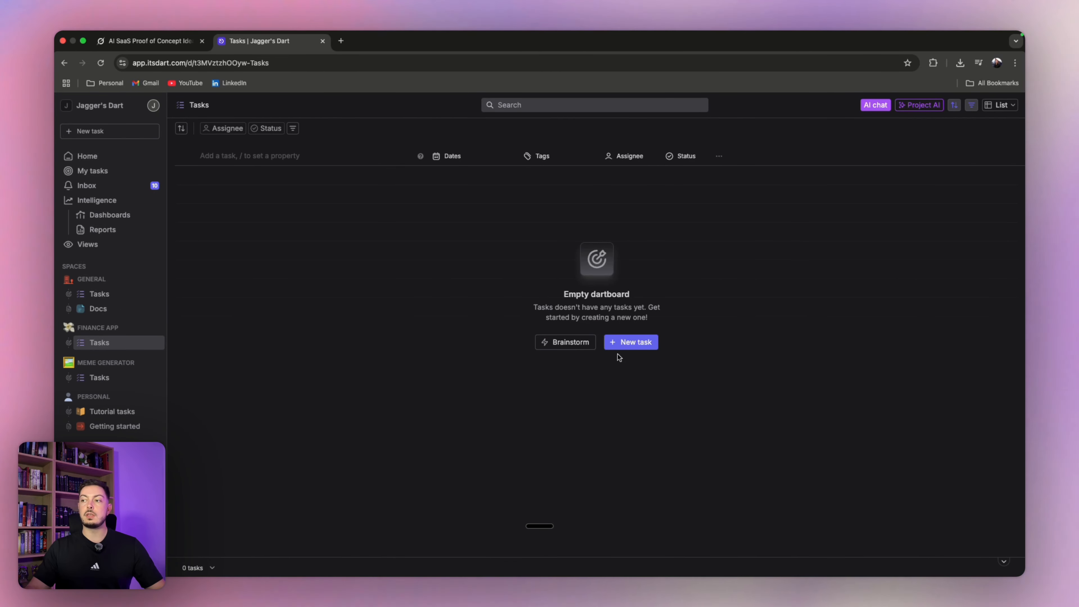
# - Start and discard a new task, view the AI Brainstorm setup (10 min), then return to Grok
pyautogui.click(618, 345)
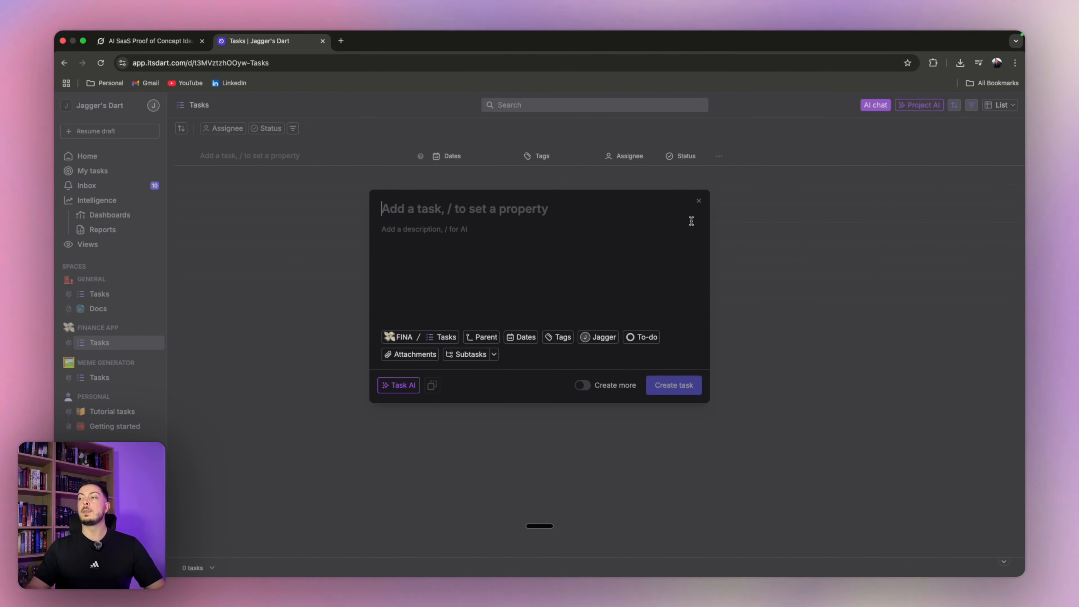
pyautogui.click(698, 203)
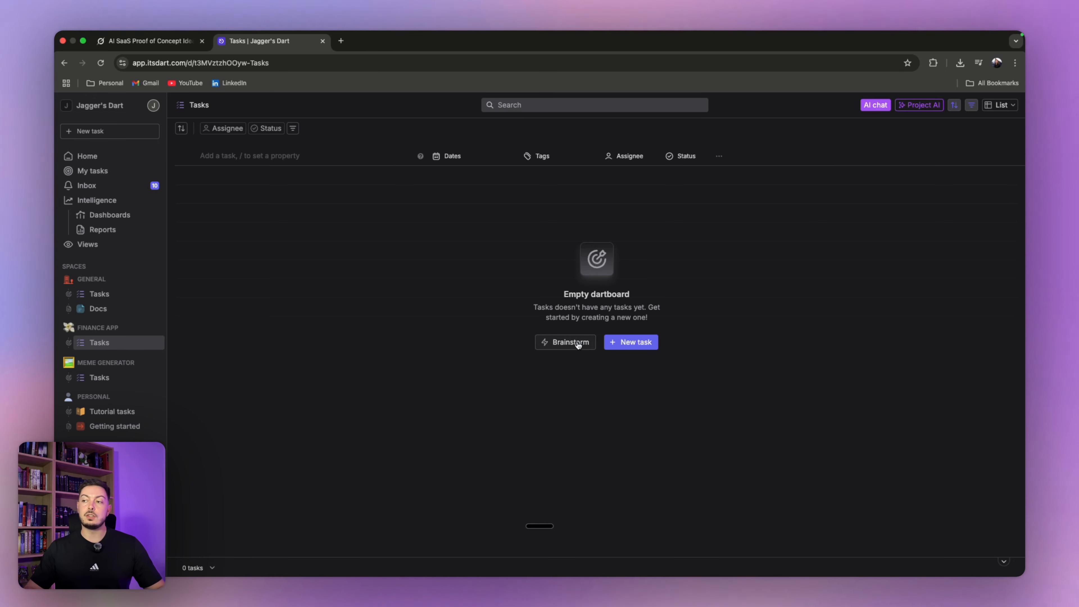
pyautogui.click(568, 342)
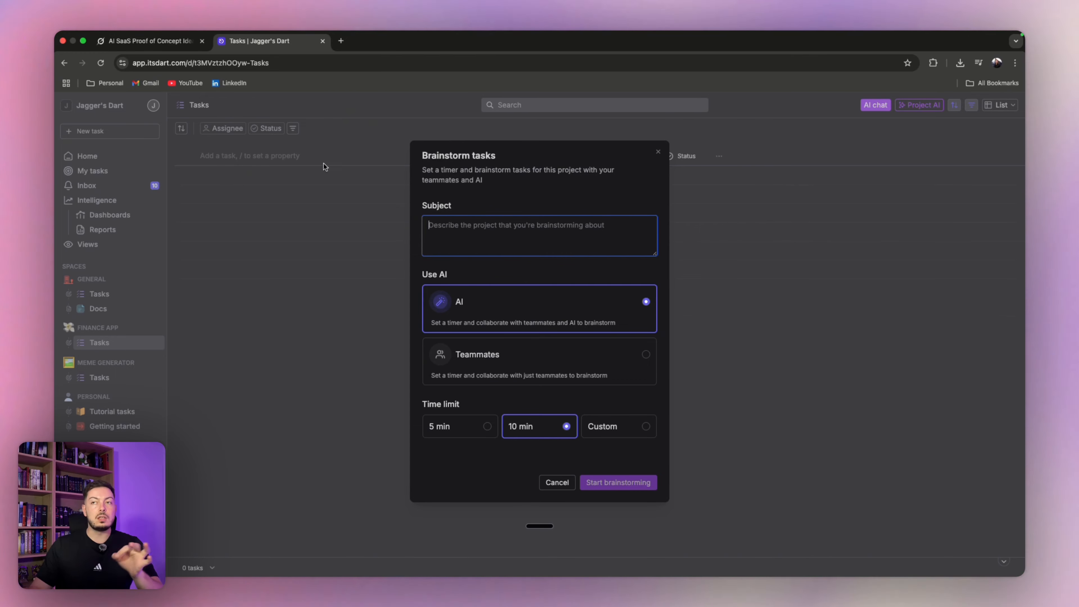
pyautogui.click(164, 41)
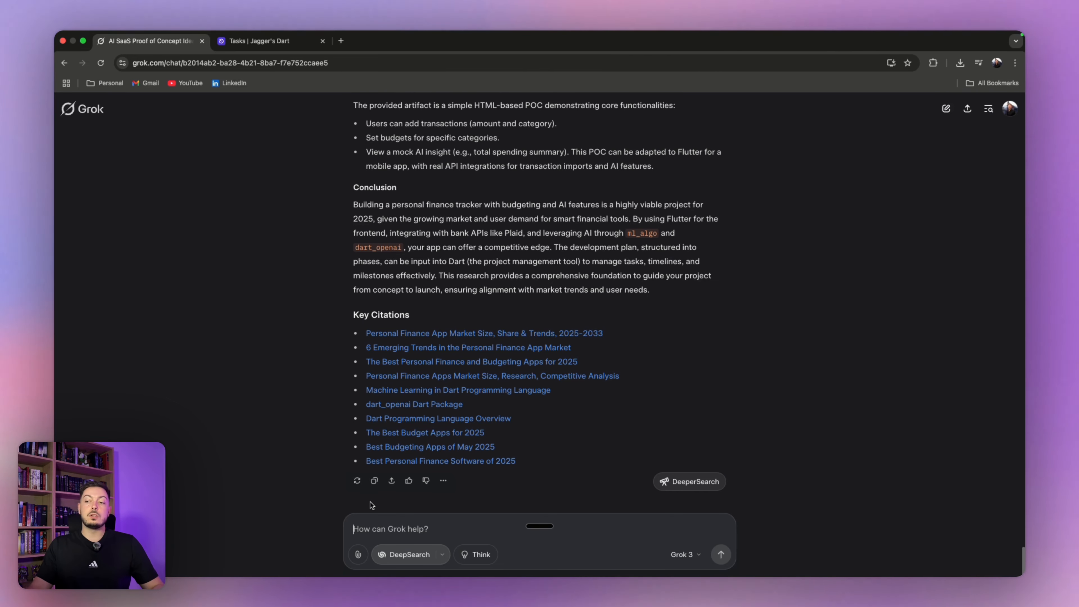
# - Ask Grok in reasoning mode for a concise app summary, then copy that paragraph for Dart
pyautogui.hotkey('alt', 'space')
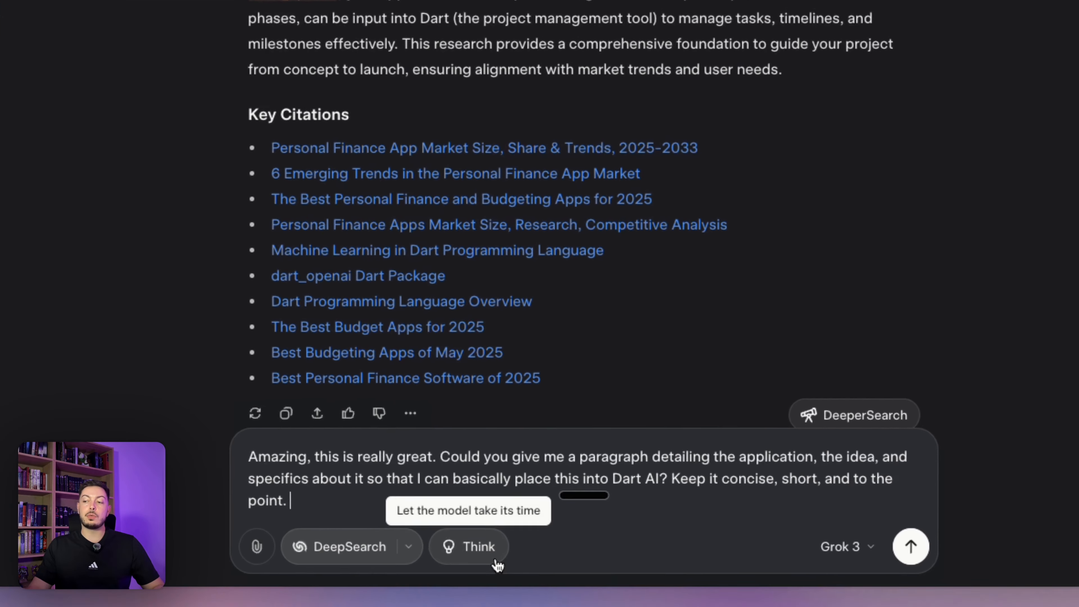
pyautogui.click(490, 562)
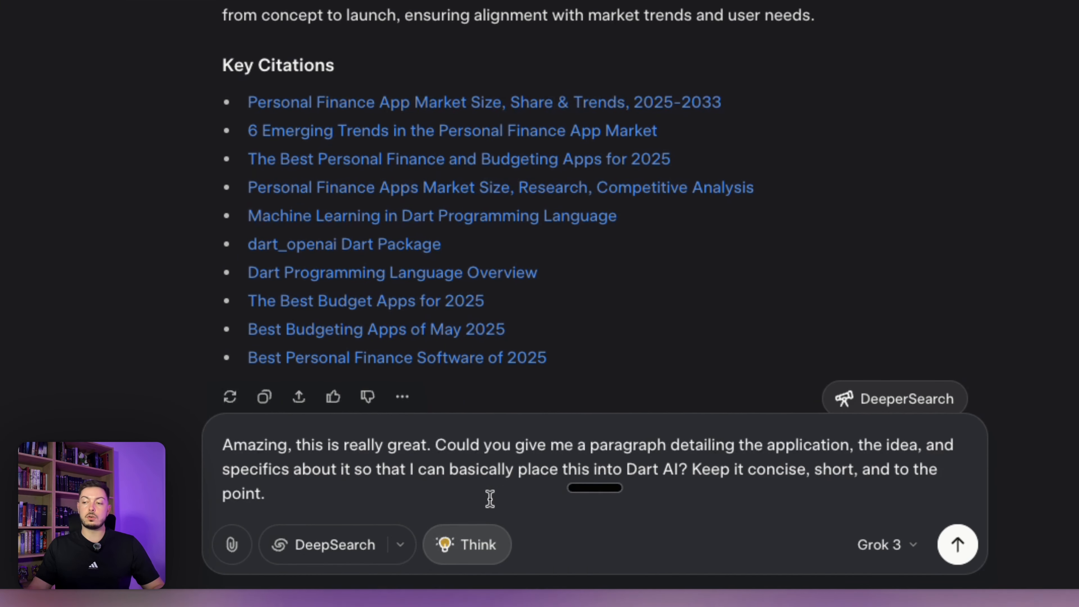
pyautogui.click(939, 552)
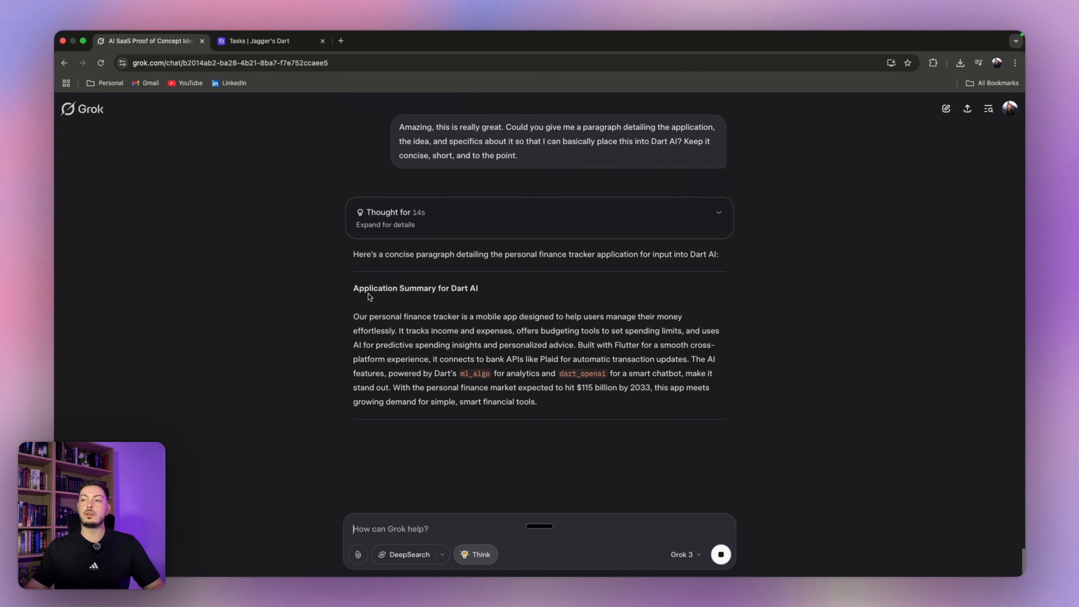
pyautogui.moveTo(354, 310); pyautogui.dragTo(736, 394)
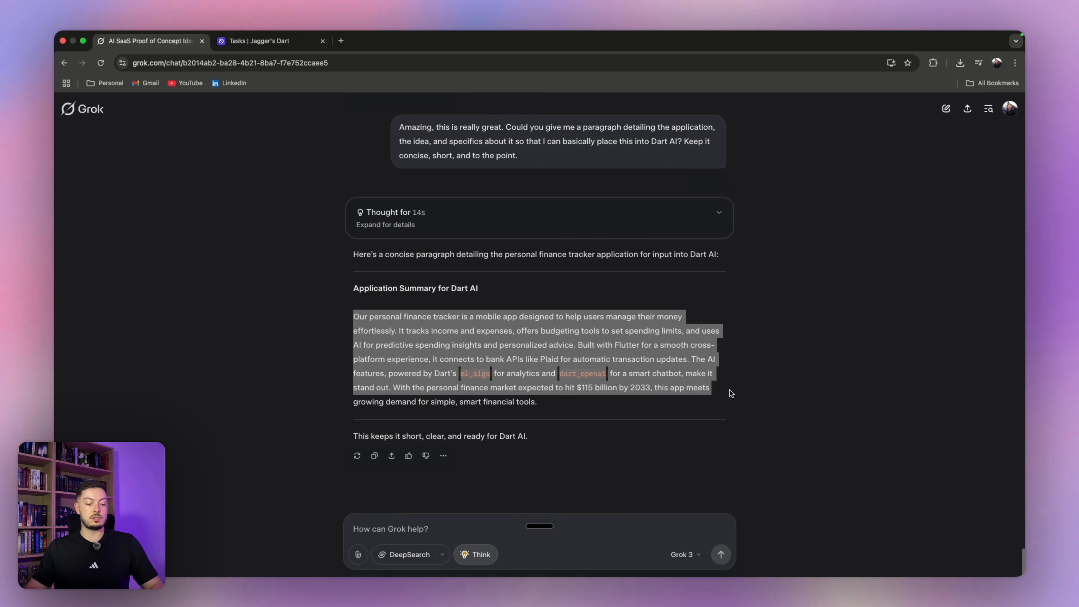
pyautogui.click(277, 43)
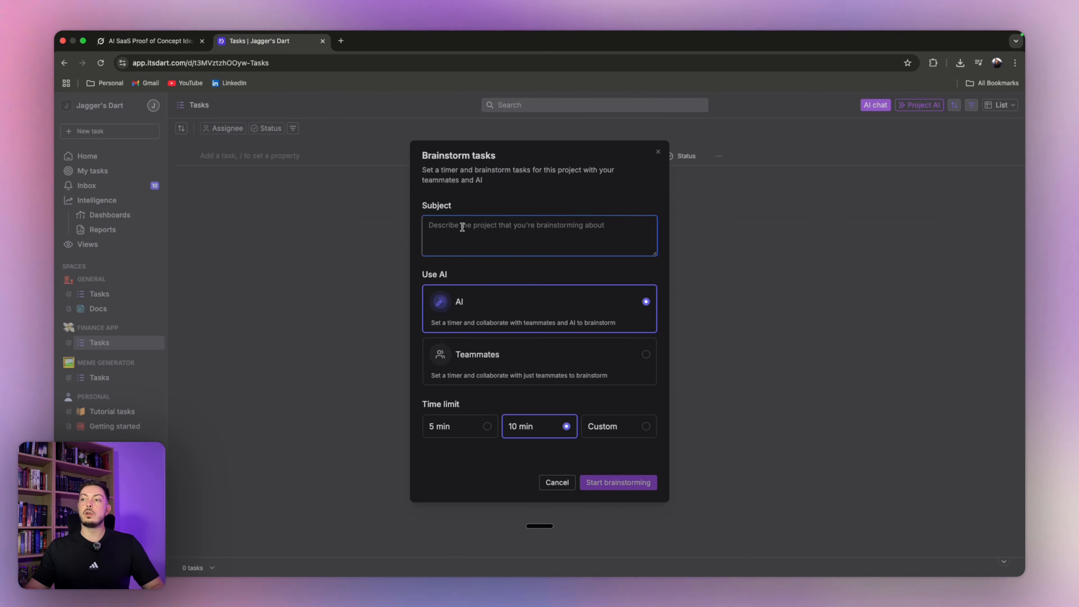
# - Paste the app summary as the brainstorm subject and start a 10-minute AI brainstorm
pyautogui.press('super+v')
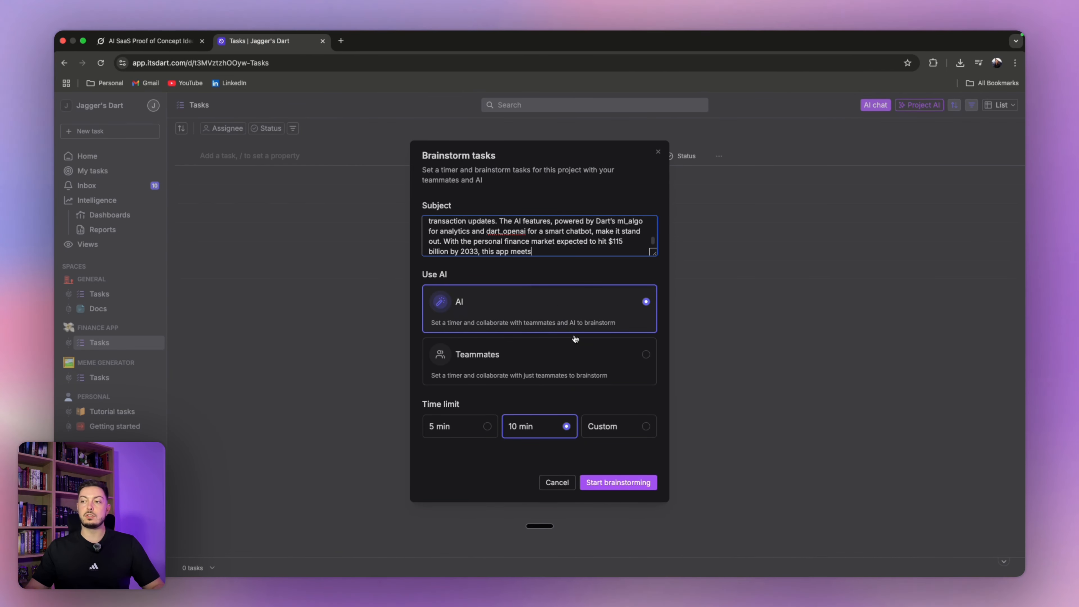
pyautogui.click(623, 490)
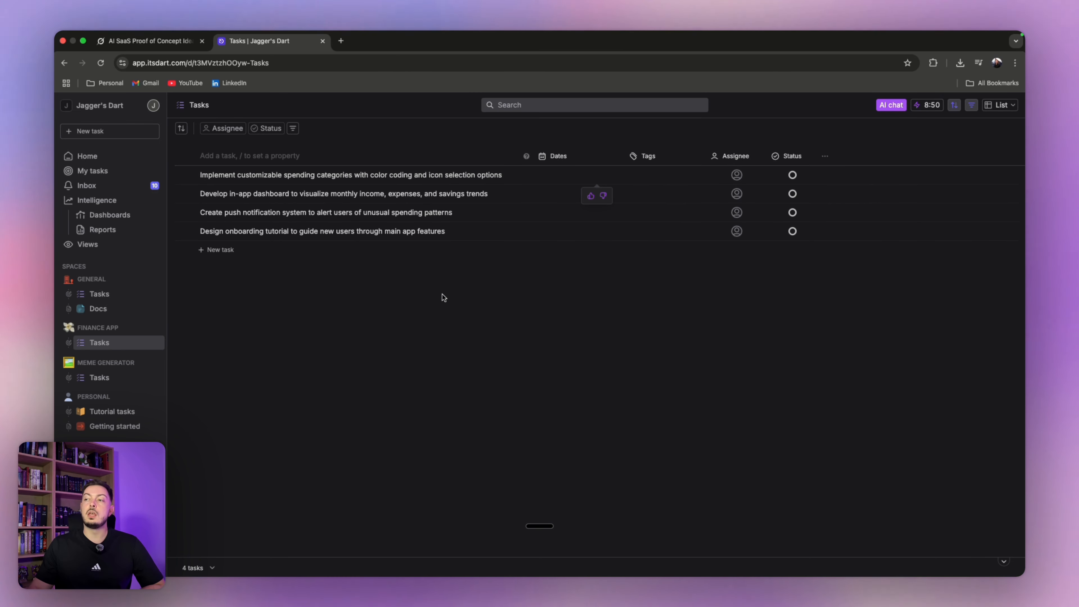
# - Open the spending-categories task and type / in its description to view the AI commands
pyautogui.click(297, 175)
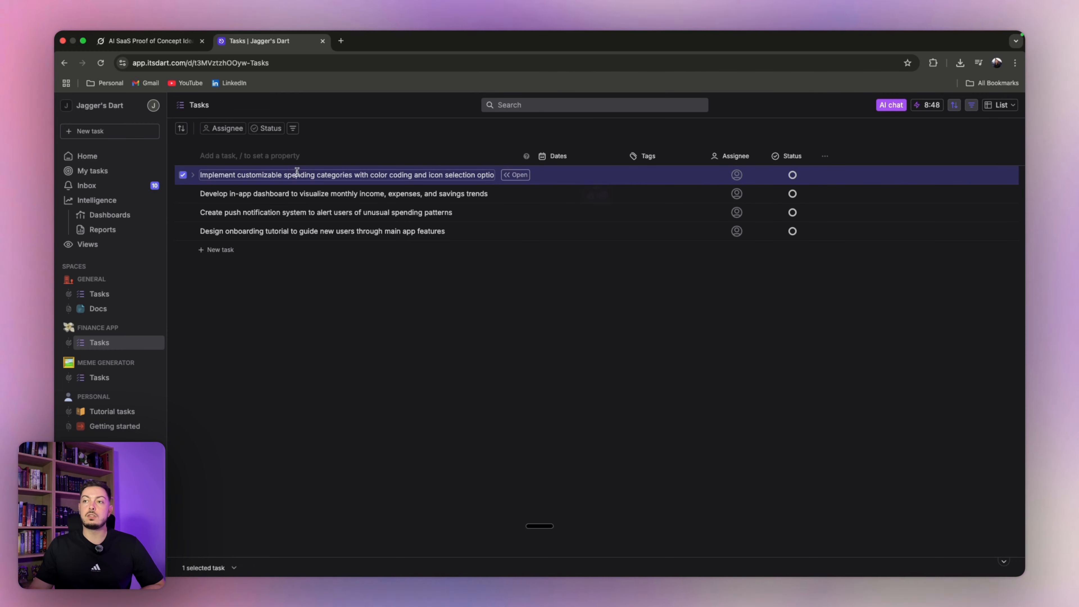
pyautogui.click(515, 175)
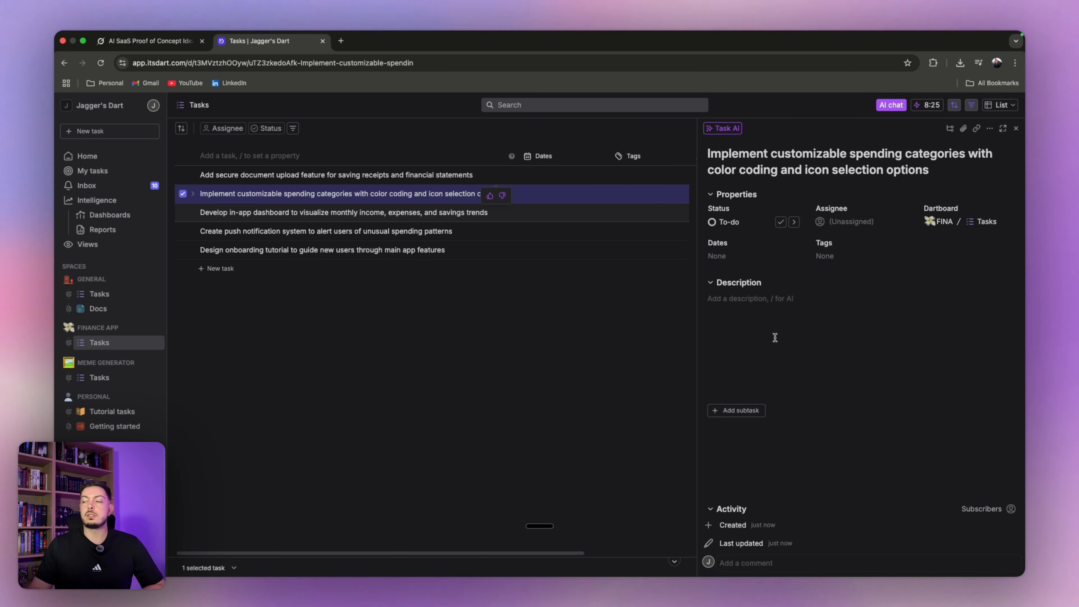
pyautogui.click(744, 311)
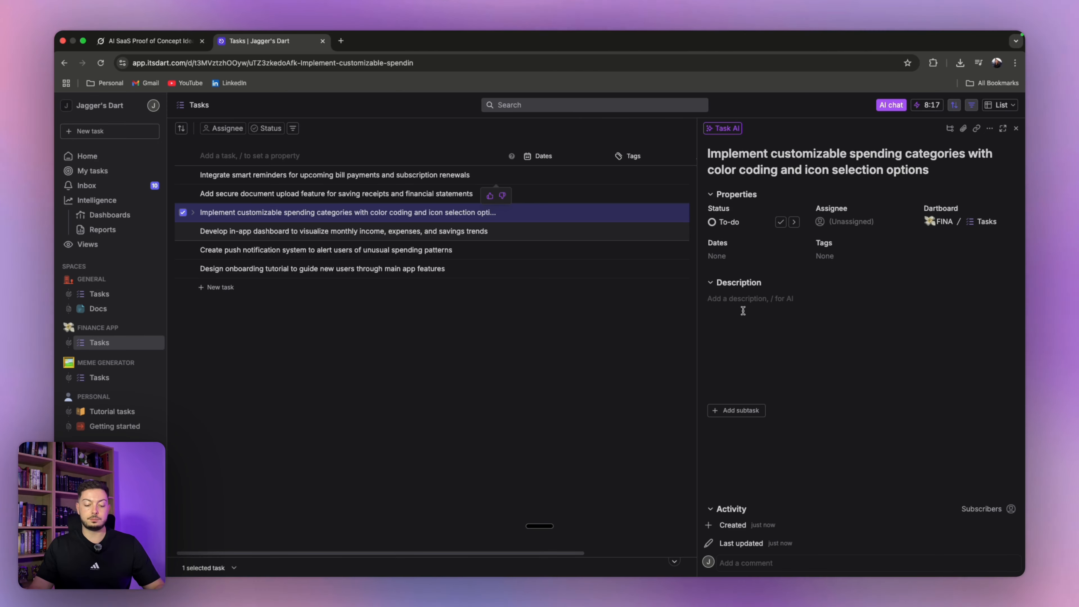
pyautogui.write('/')
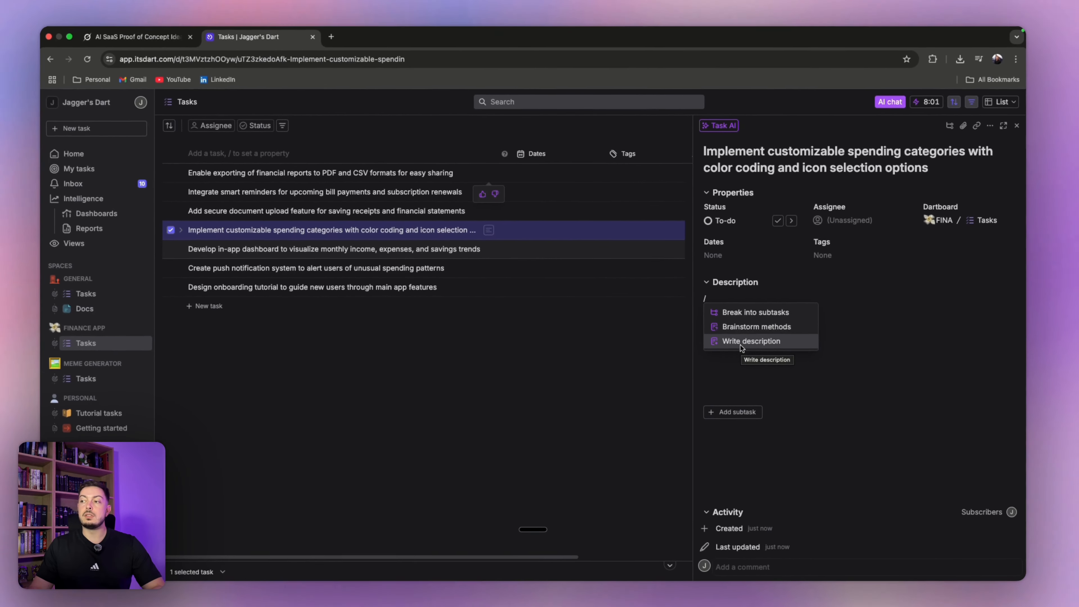
pyautogui.click(369, 358)
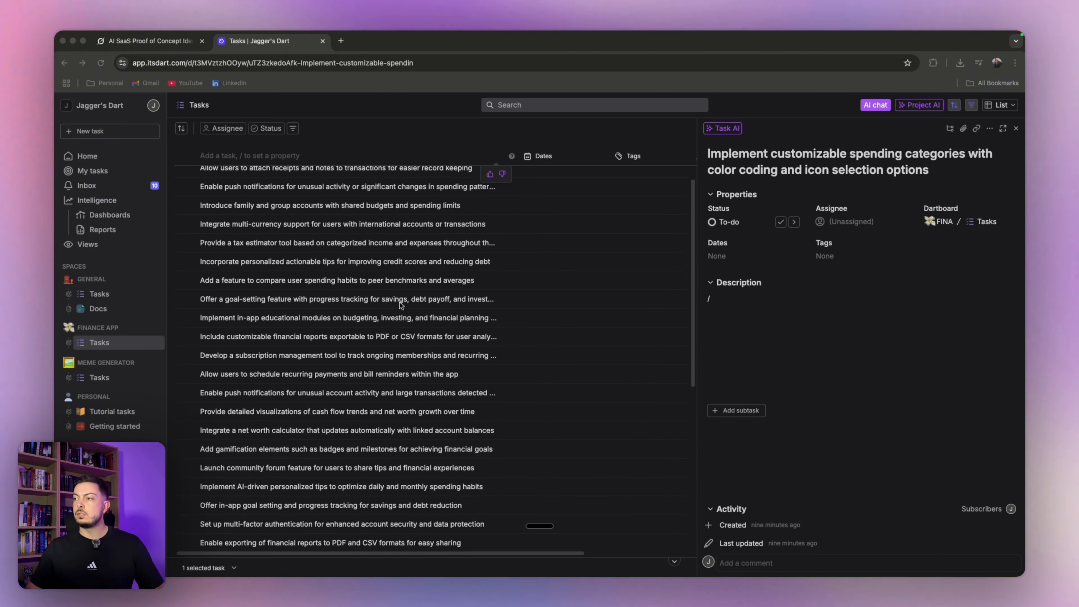
# - Review brainstormed tasks like a net worth calculator, community forum and AI spending tips
pyautogui.scroll(-5, 401, 306)
pyautogui.scroll(10, 401, 306)
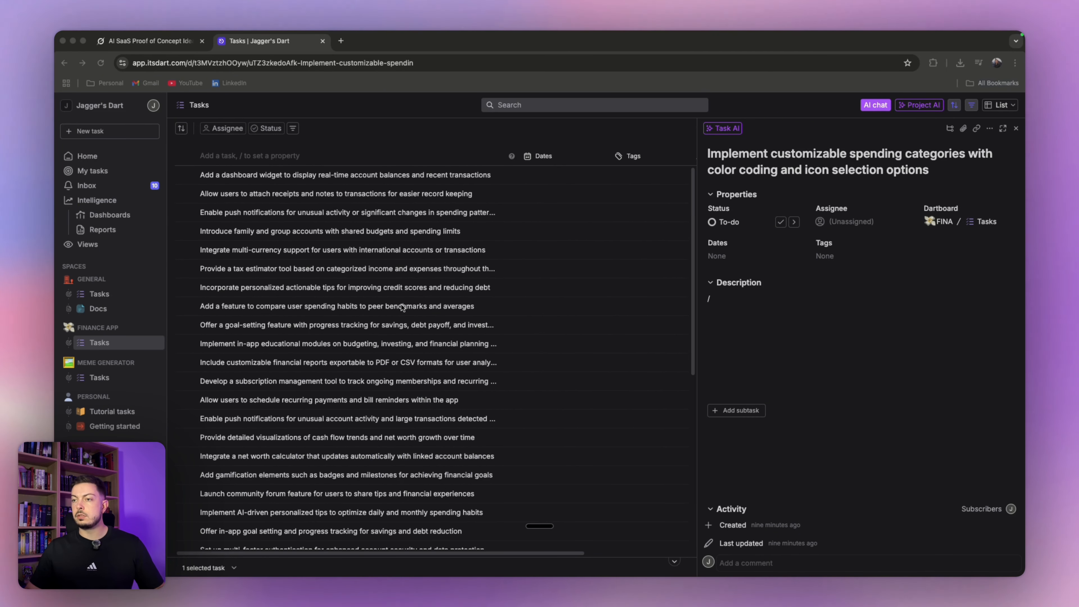
pyautogui.scroll(-1, 381, 300)
pyautogui.scroll(1, 361, 281)
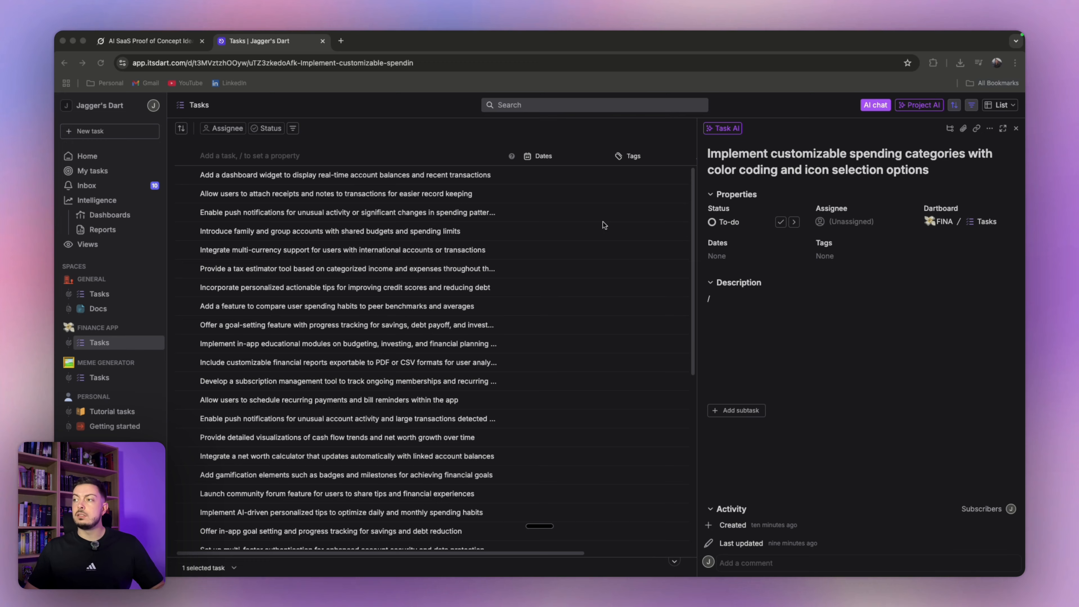
pyautogui.click(526, 221)
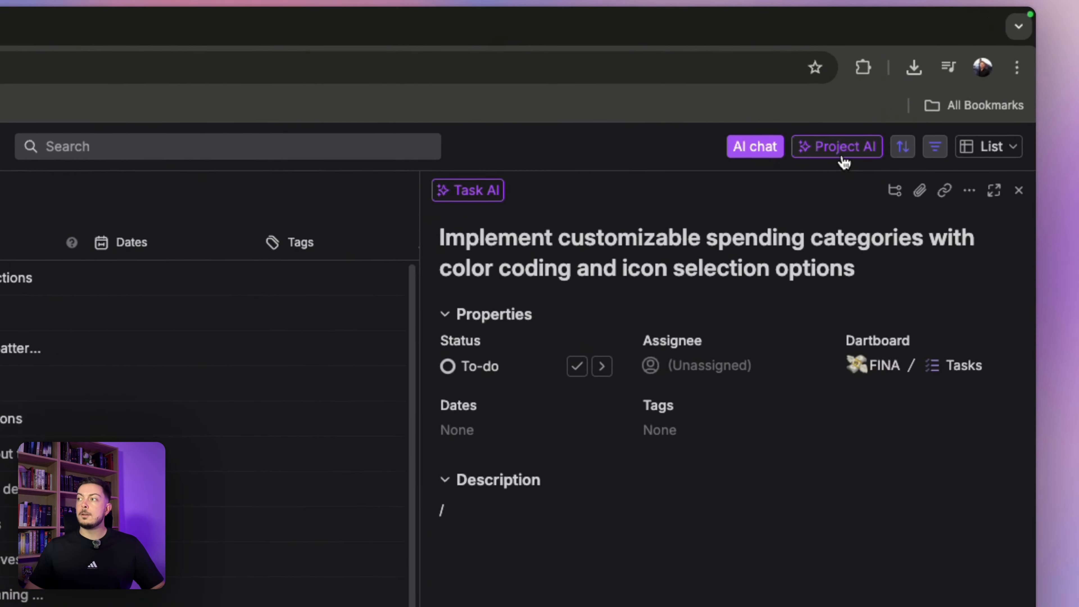
# - Run Project AI planning over a timeline from tomorrow, May 5, to May 18, and apply it
pyautogui.click(920, 107)
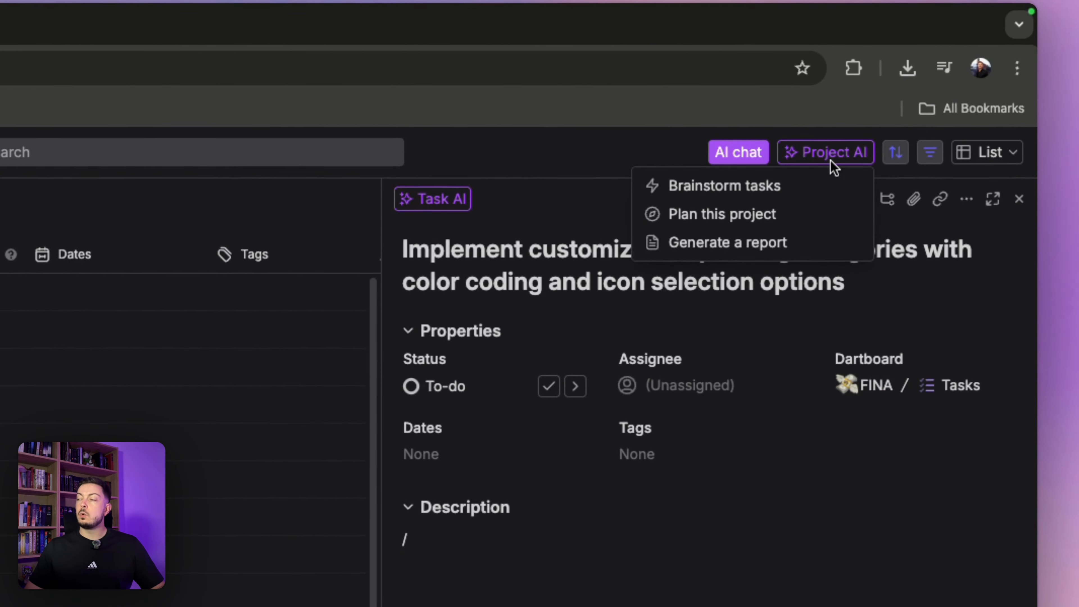
pyautogui.click(756, 215)
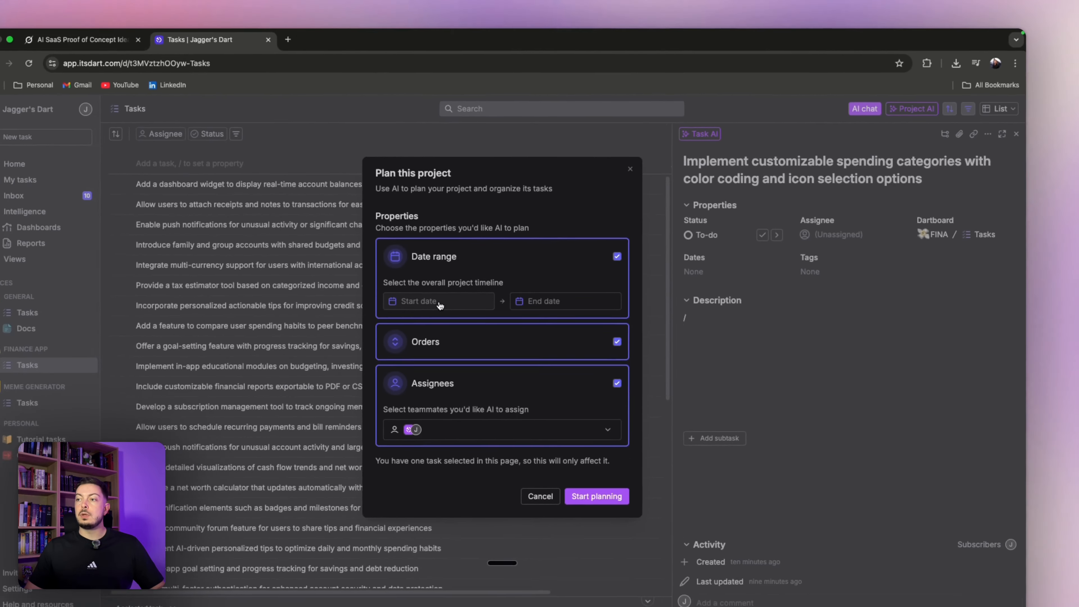
pyautogui.click(439, 305)
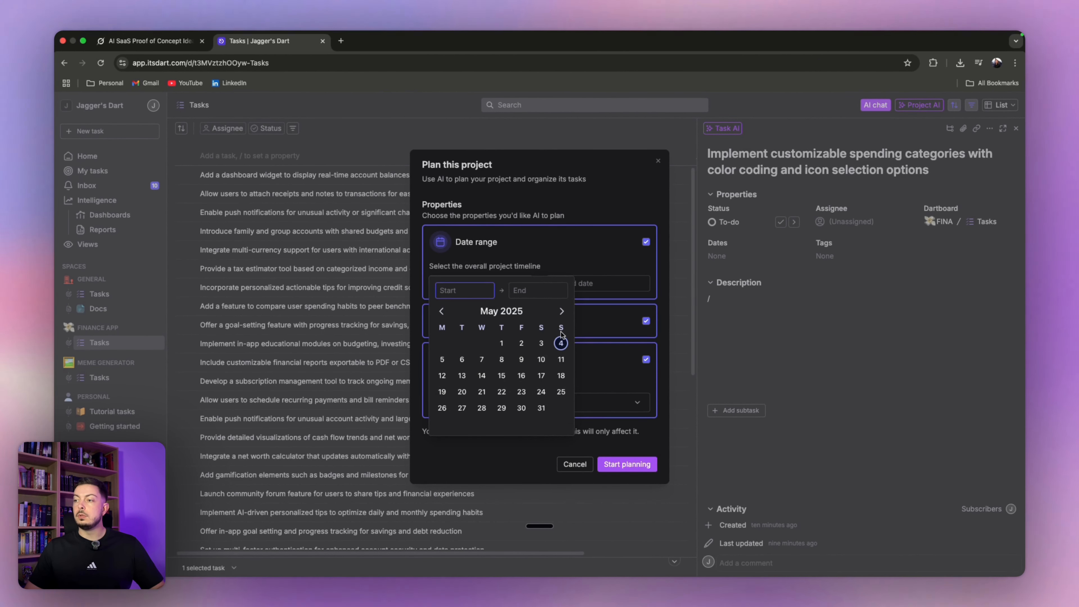
pyautogui.click(443, 360)
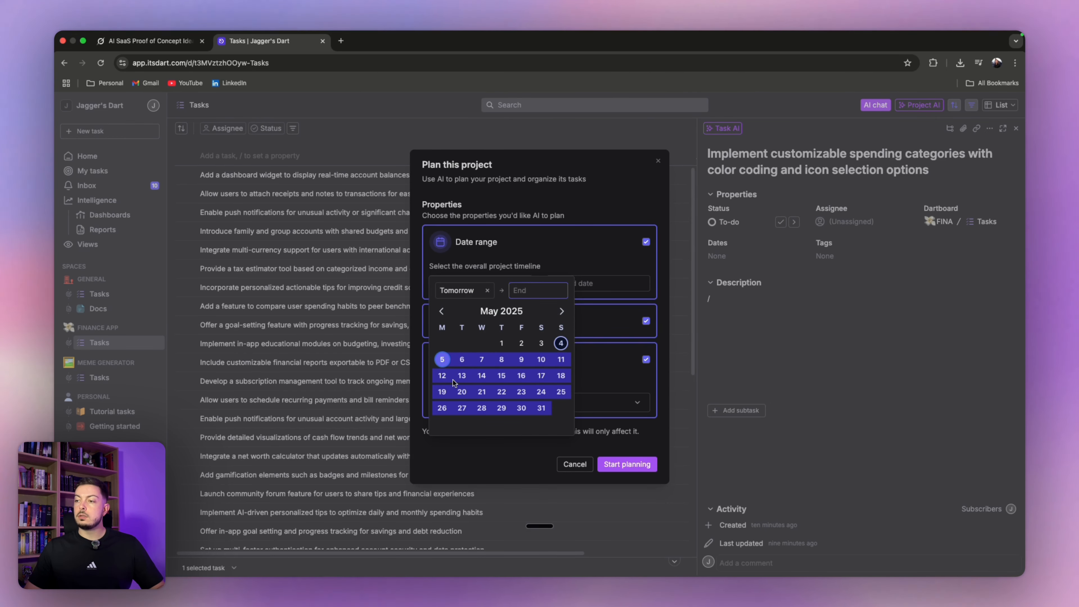
pyautogui.click(562, 376)
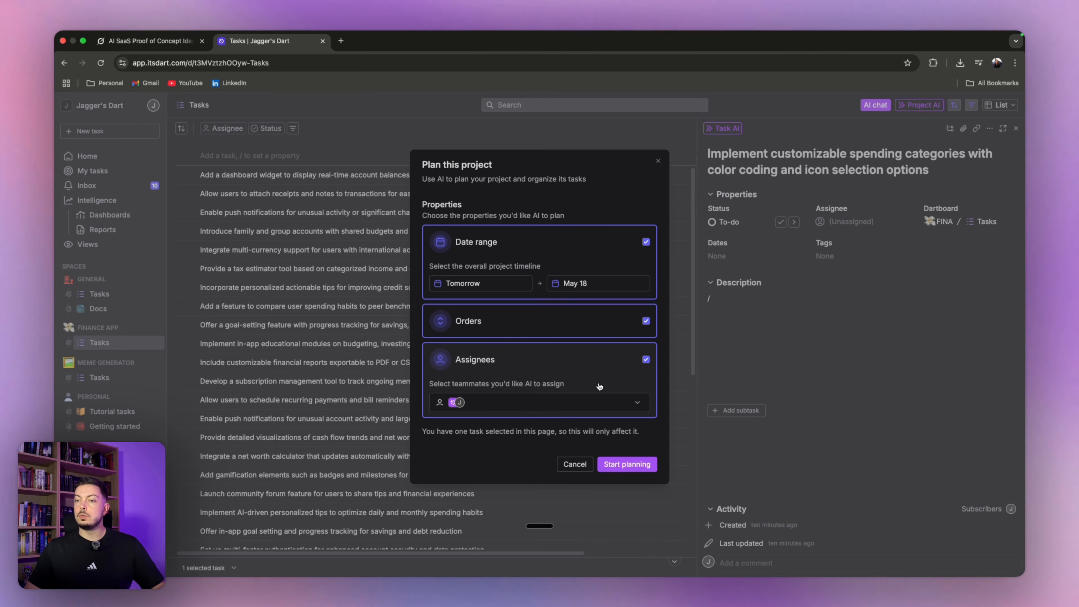
pyautogui.click(625, 465)
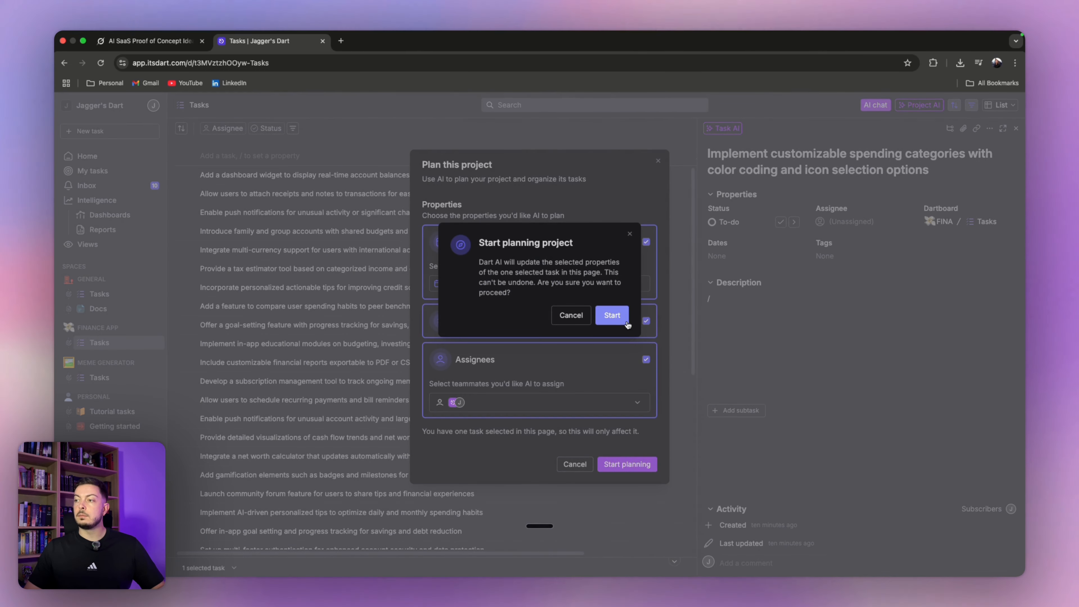
pyautogui.click(612, 316)
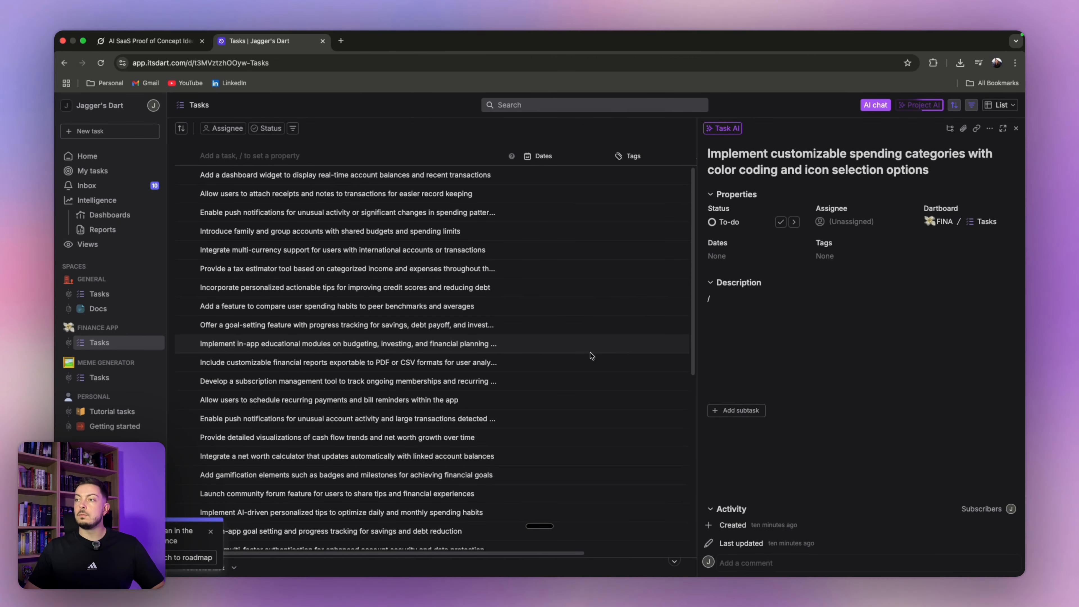
# - Switch the Finance App tasks to Calendar view, then to Roadmap view
pyautogui.click(999, 105)
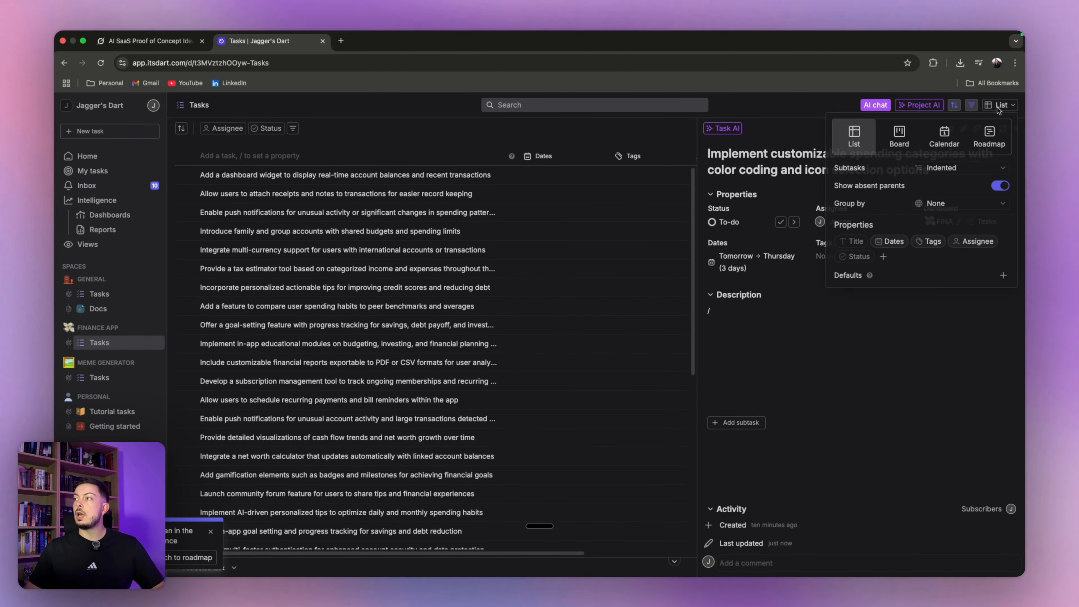
pyautogui.click(949, 141)
pyautogui.click(988, 135)
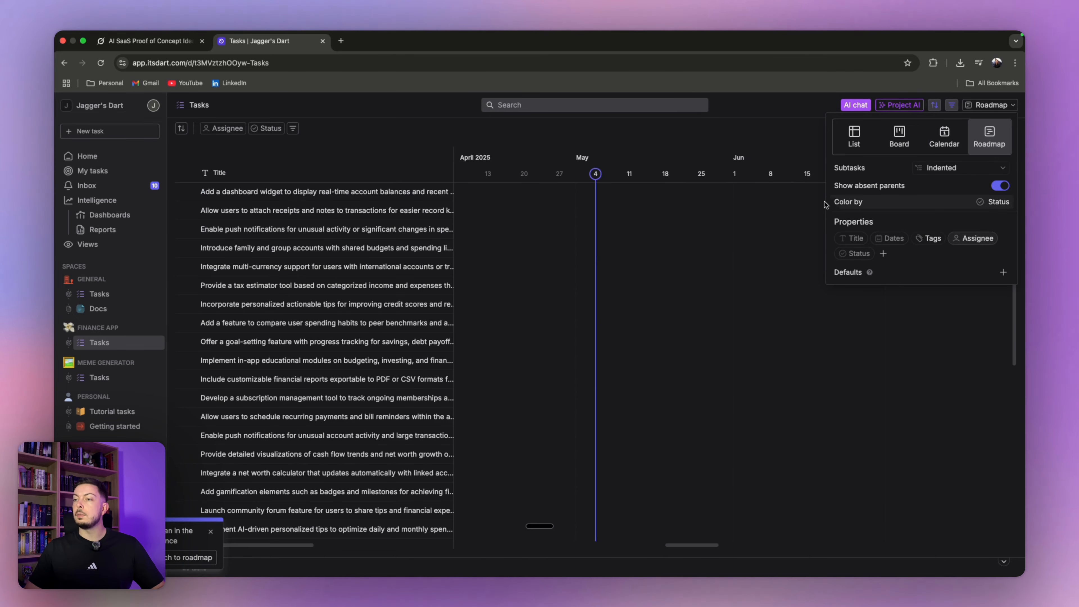
pyautogui.click(569, 216)
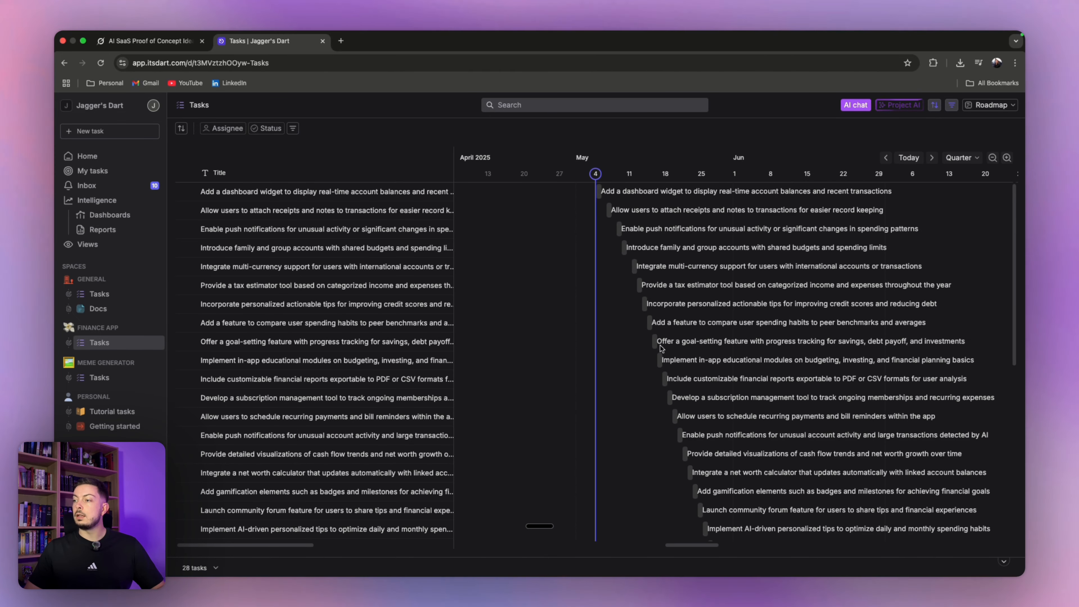
# - Scroll the roadmap timeline to review the task dates, then return to List view
pyautogui.scroll(-2, 623, 363)
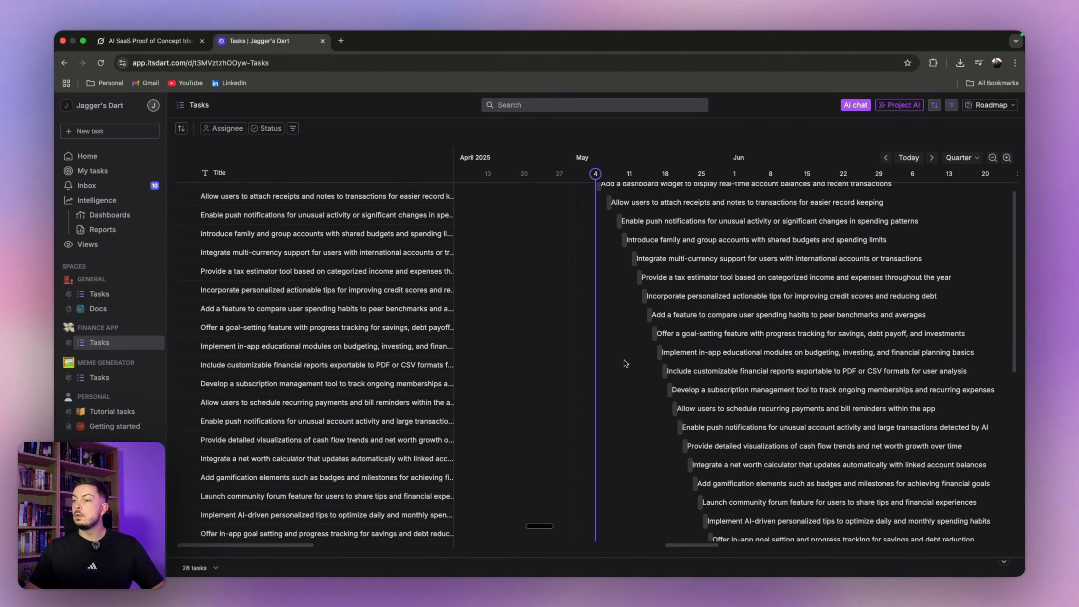
pyautogui.scroll(1, 624, 360)
pyautogui.scroll(-10, 563, 315)
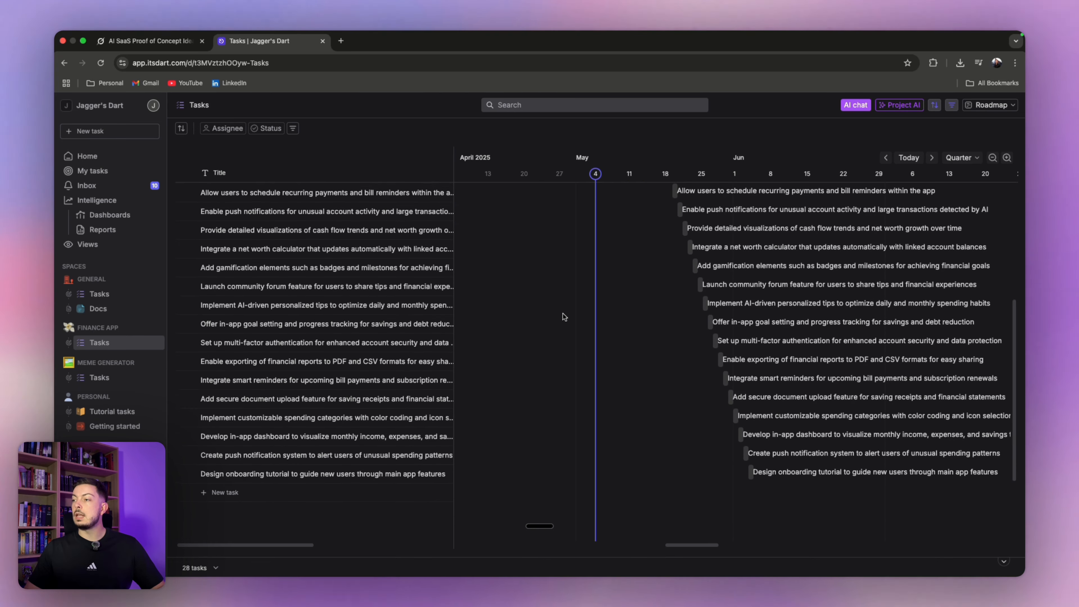
pyautogui.scroll(9, 562, 314)
pyautogui.scroll(1, 671, 305)
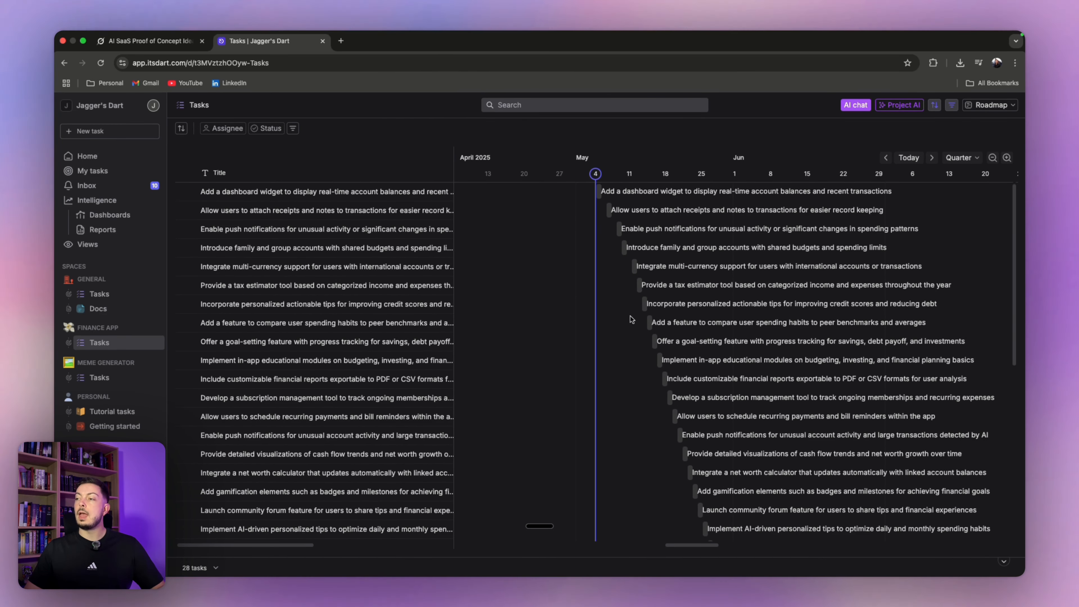
pyautogui.scroll(-4, 641, 325)
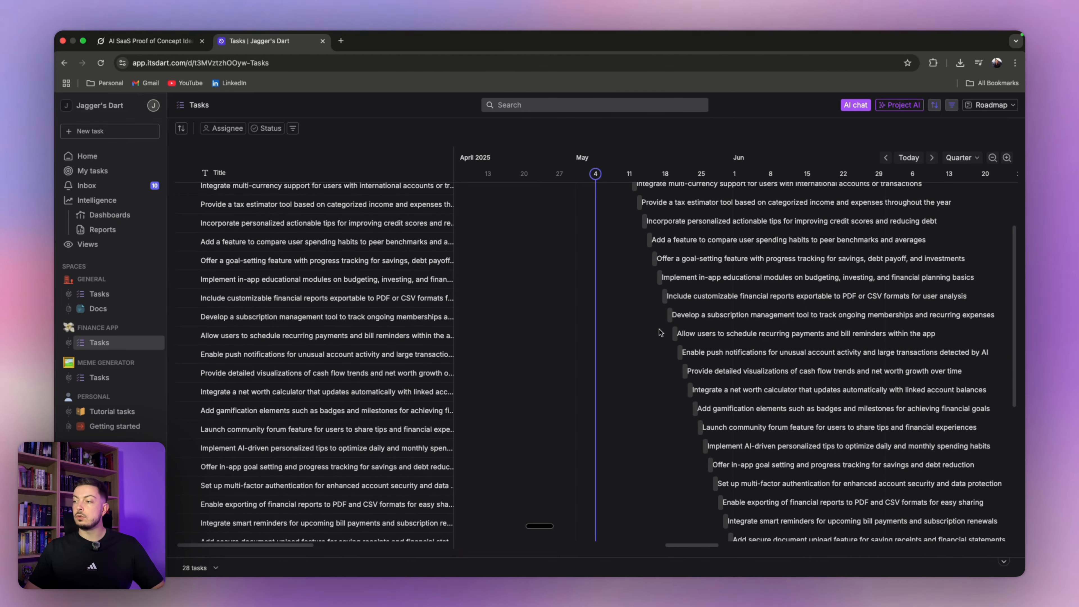
pyautogui.scroll(-13, 660, 332)
pyautogui.scroll(8, 666, 288)
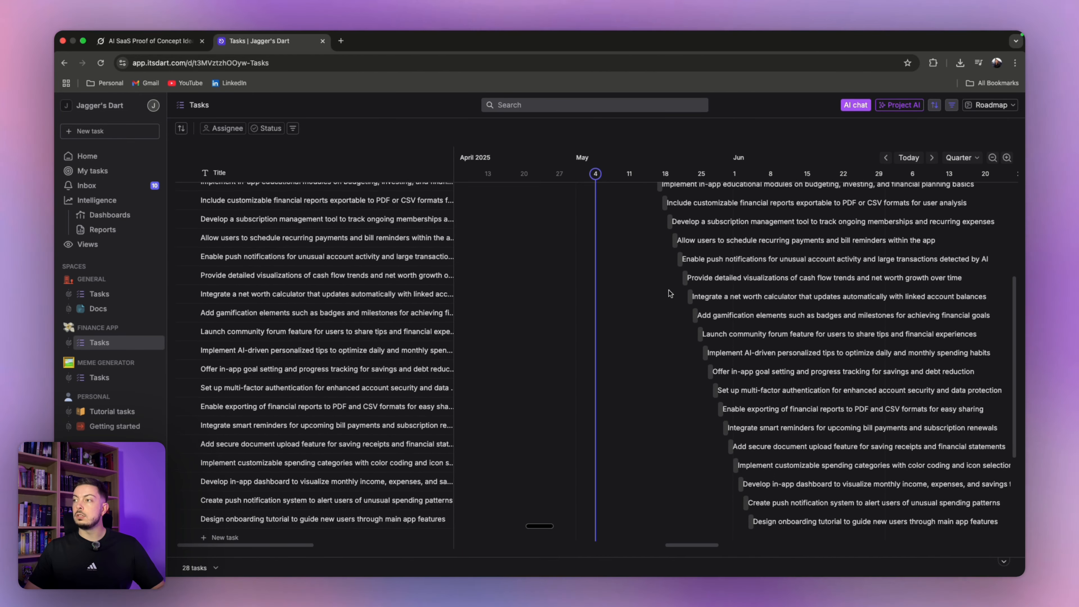
pyautogui.scroll(9, 669, 291)
pyautogui.scroll(-17, 624, 267)
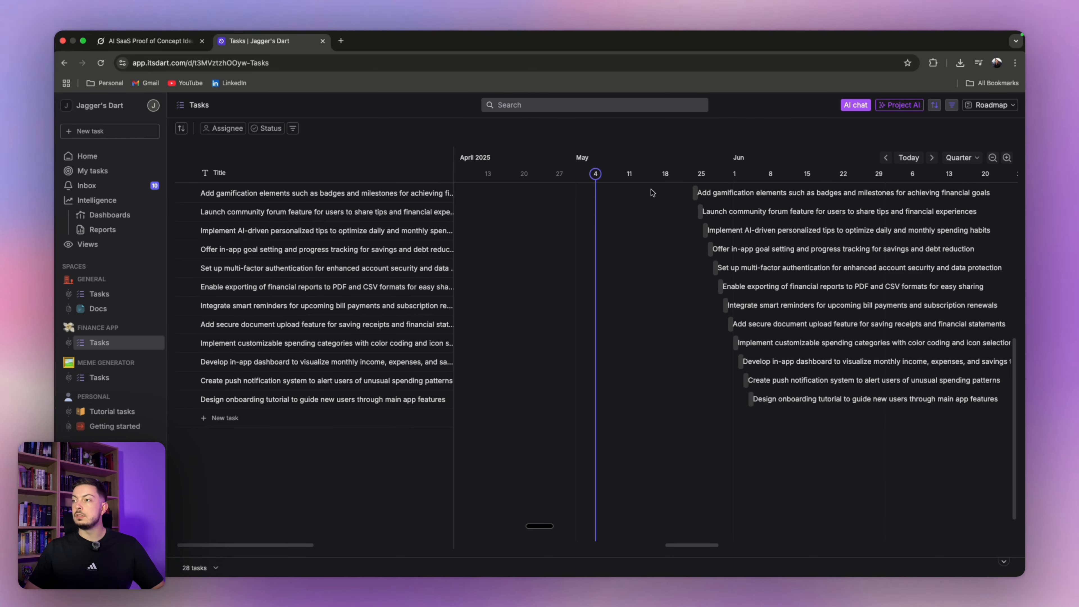
pyautogui.scroll(-1, 653, 193)
pyautogui.scroll(18, 563, 259)
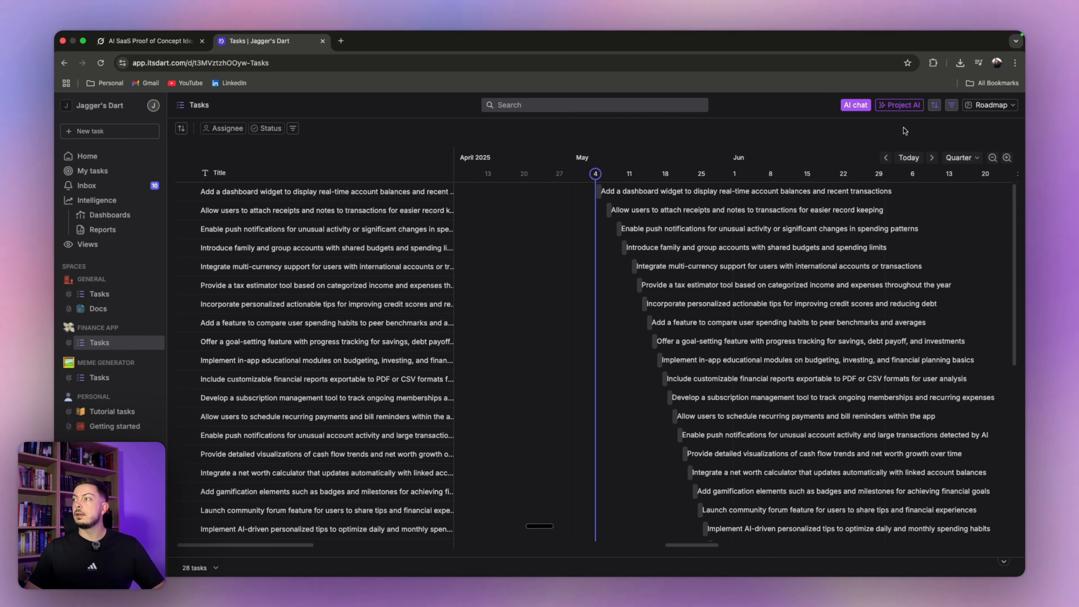
pyautogui.click(853, 136)
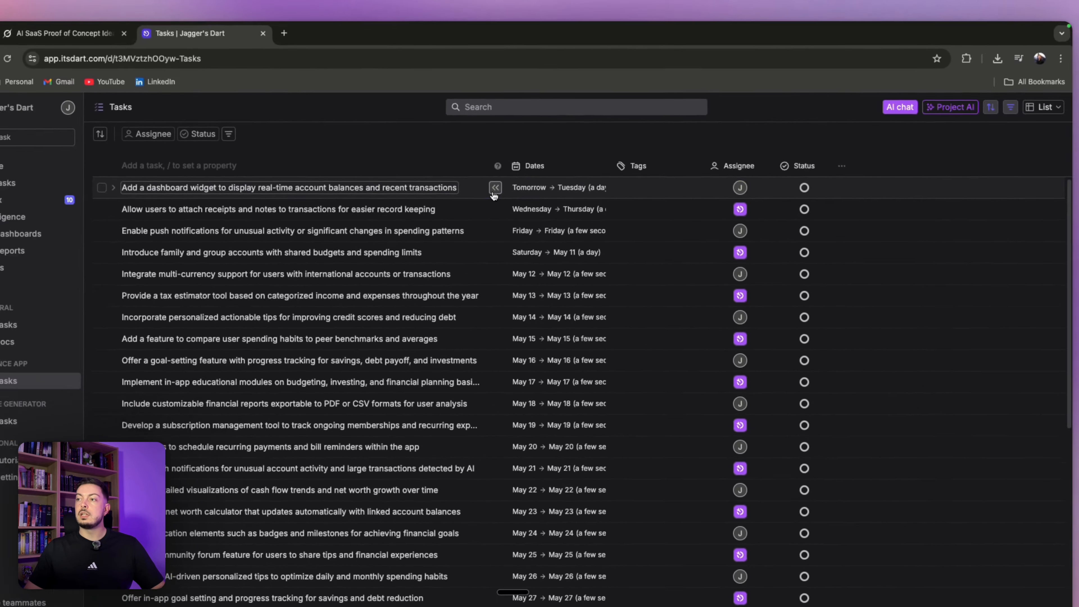
# - Have AI write the dashboard-widget task's description, then open a new browser tab
pyautogui.click(270, 272)
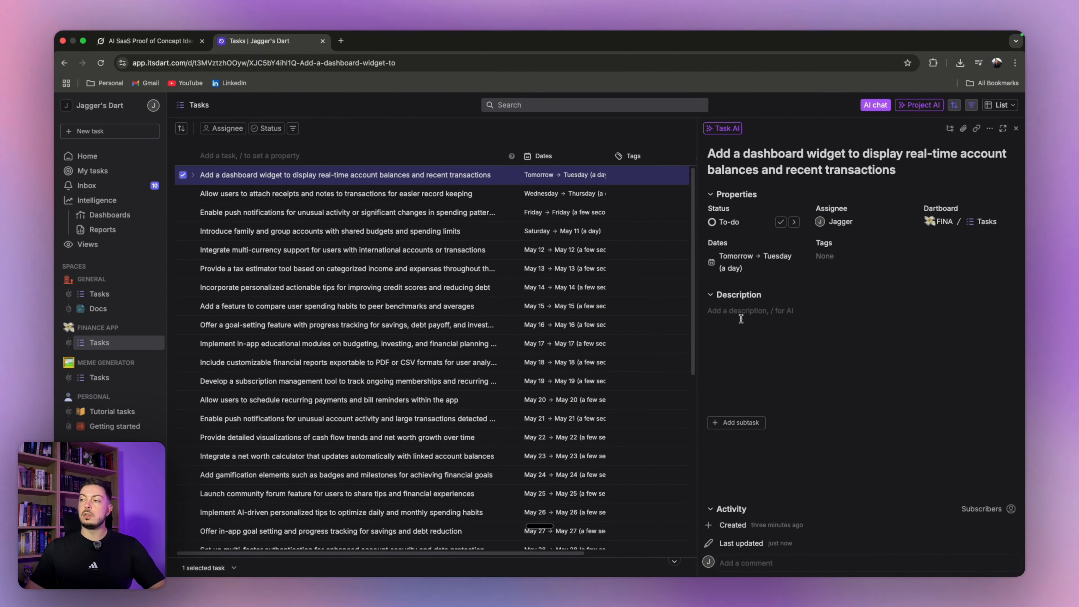
pyautogui.write('/')
pyautogui.click(750, 358)
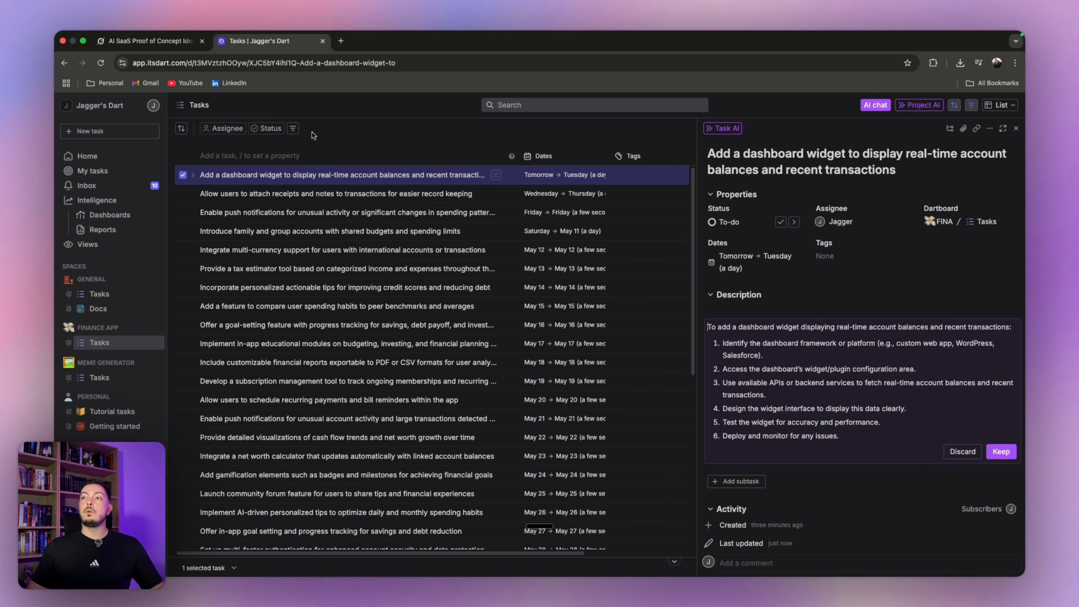
pyautogui.click(341, 41)
# - Go to the Lovable home page and paste the dashboard-widget task title into the prompt
pyautogui.write('loc')
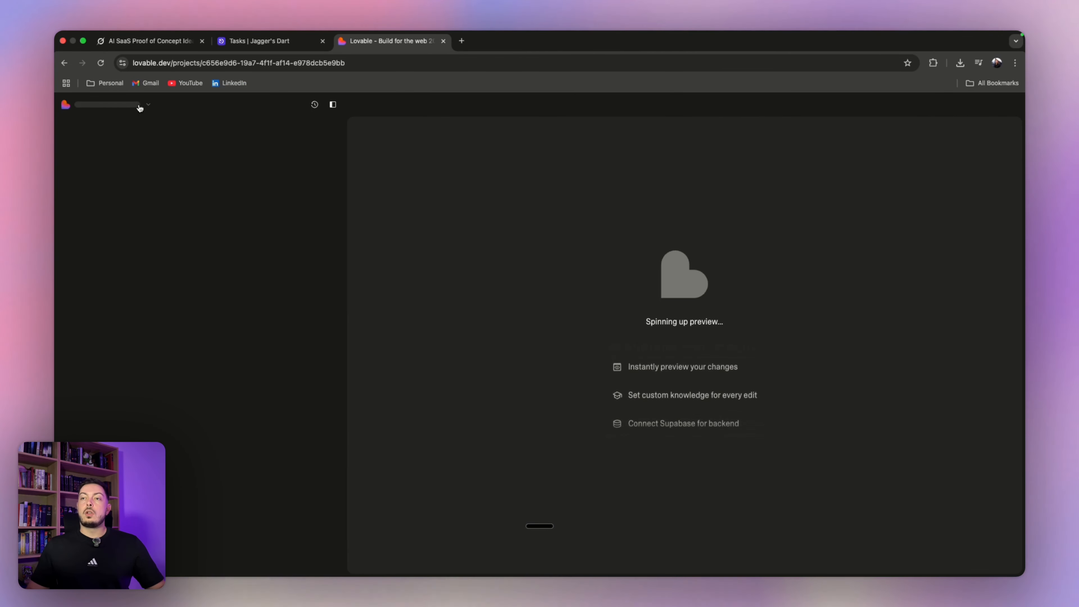
pyautogui.click(147, 108)
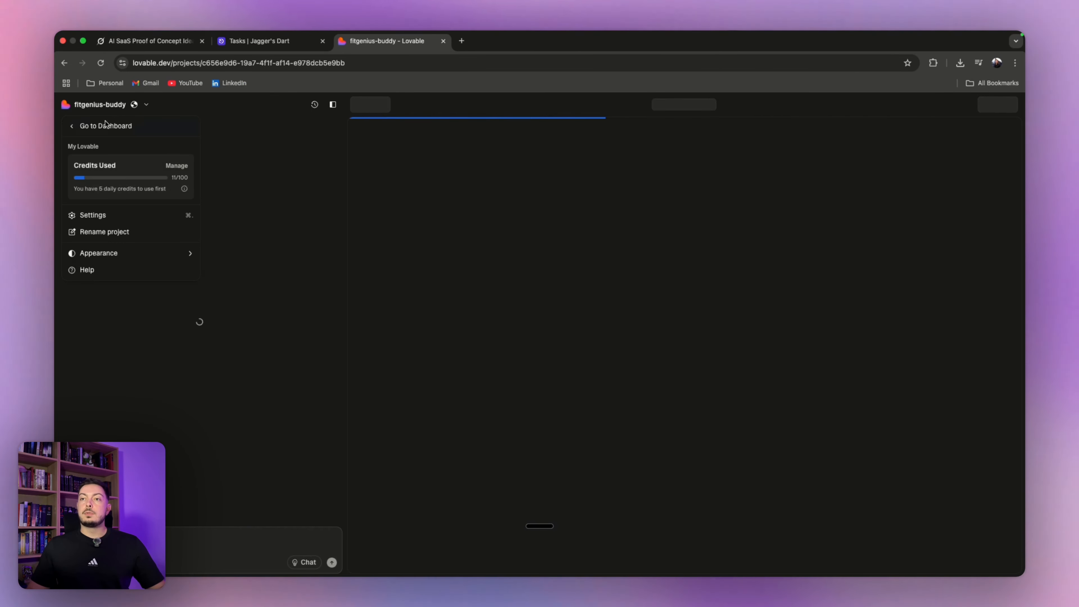
pyautogui.click(105, 126)
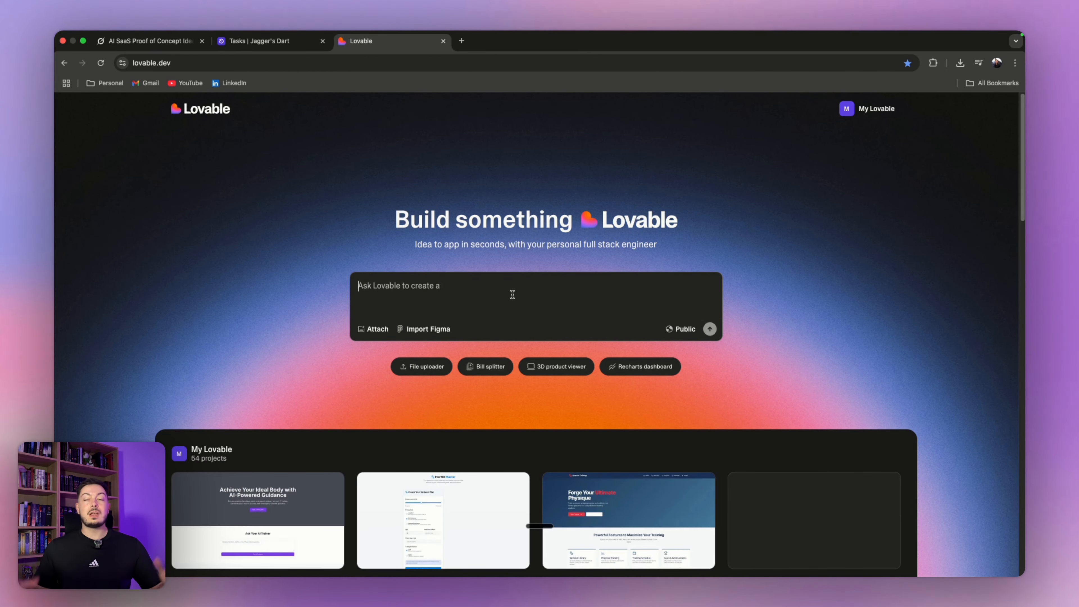
pyautogui.click(272, 44)
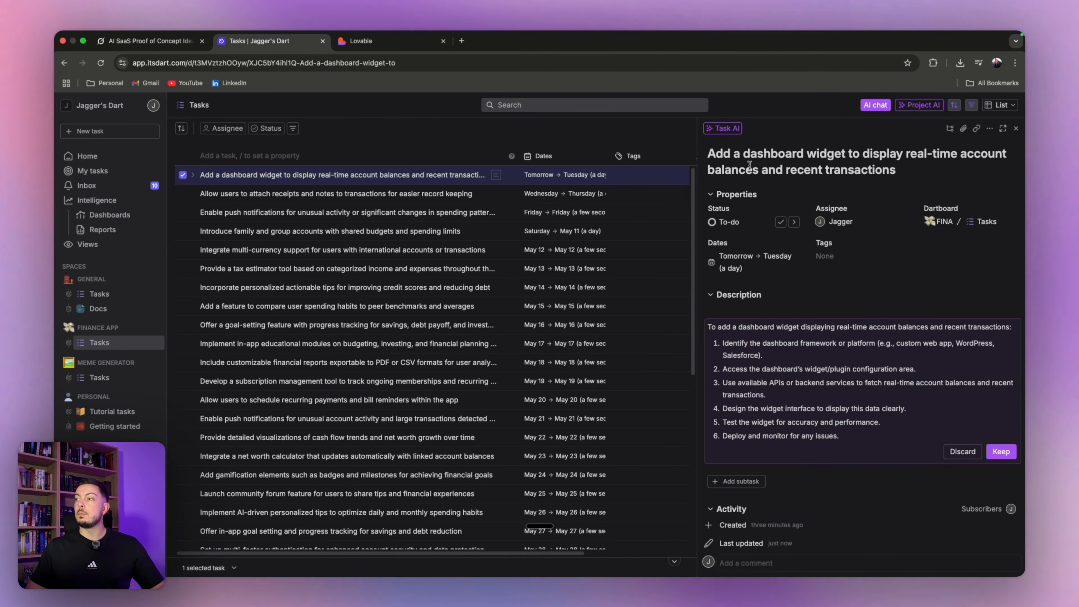
pyautogui.moveTo(708, 153); pyautogui.dragTo(915, 169)
pyautogui.press('super+c')
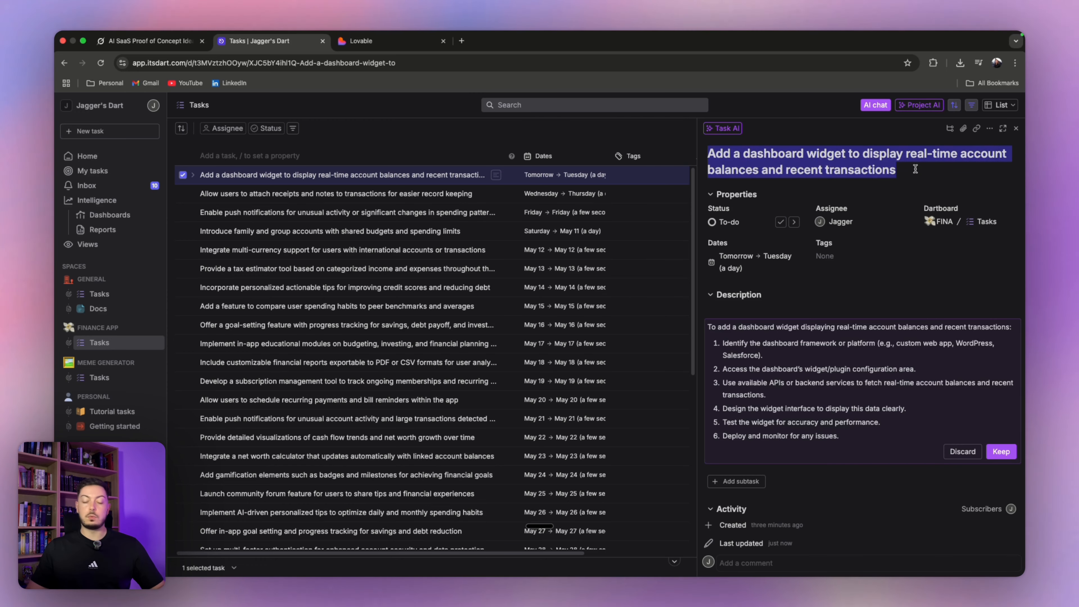
pyautogui.click(391, 44)
pyautogui.press('super+v')
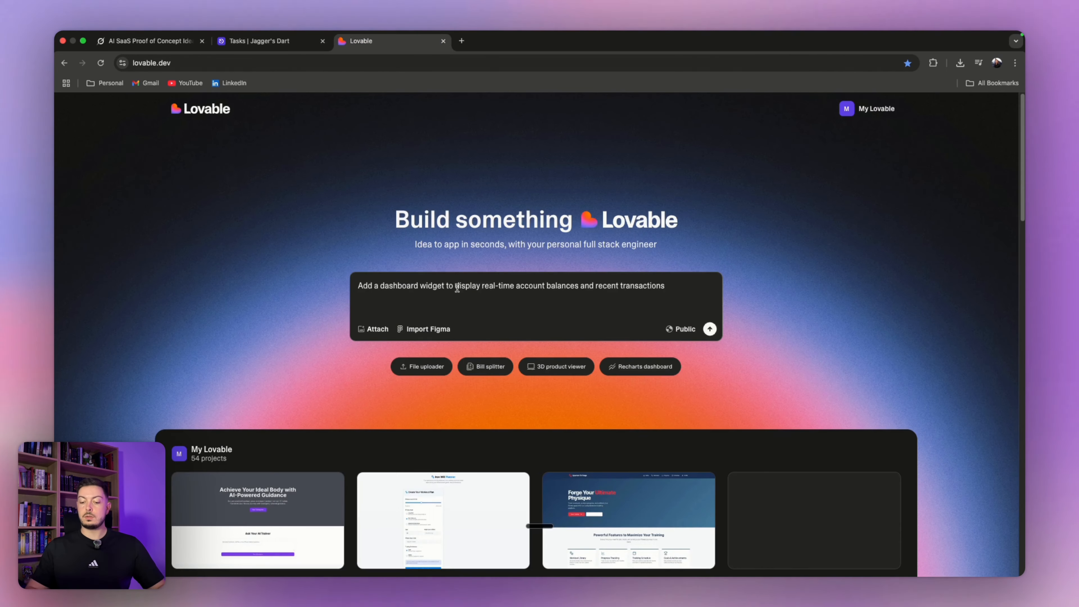
pyautogui.hotkey('shift', 'Return')
# - Copy the task's AI description from Dart and paste it below the title
pyautogui.click(272, 46)
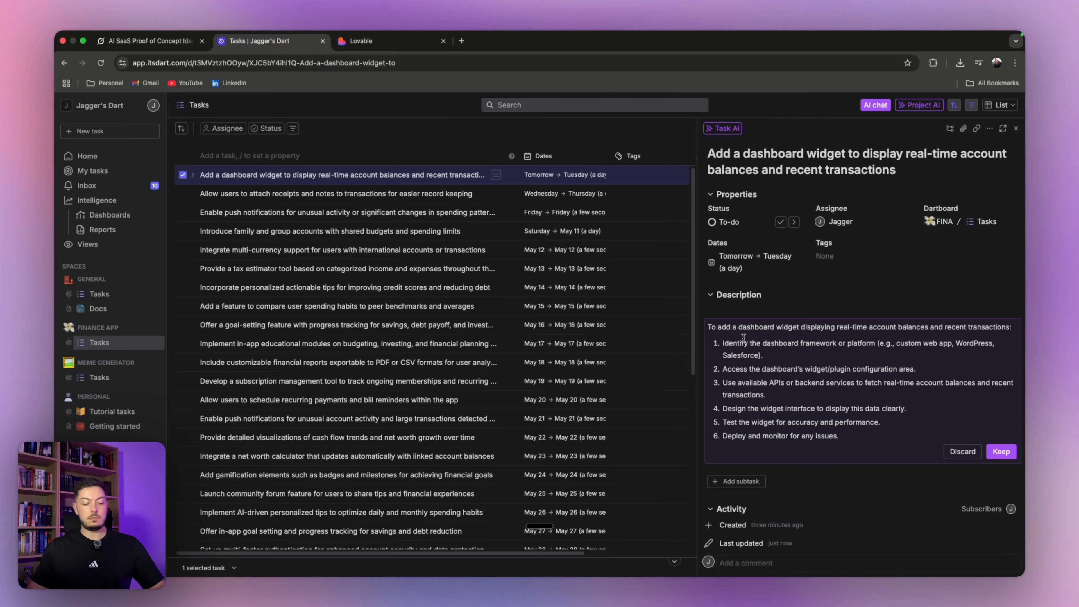
pyautogui.click(744, 339)
pyautogui.press('super+a')
pyautogui.press('super+c')
pyautogui.click(361, 40)
pyautogui.press('super+v')
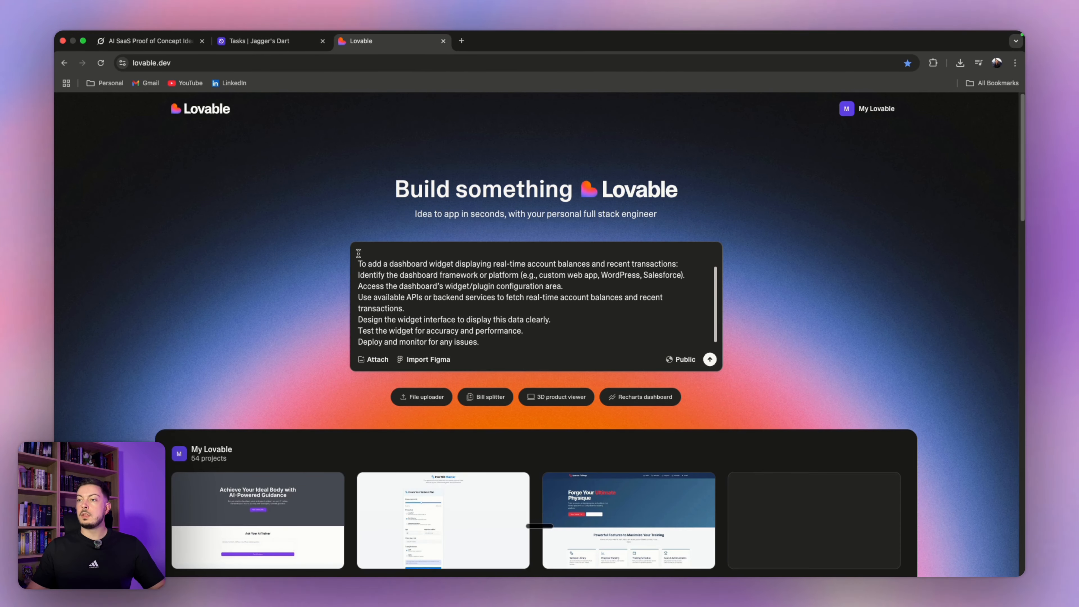
pyautogui.scroll(2, 363, 261)
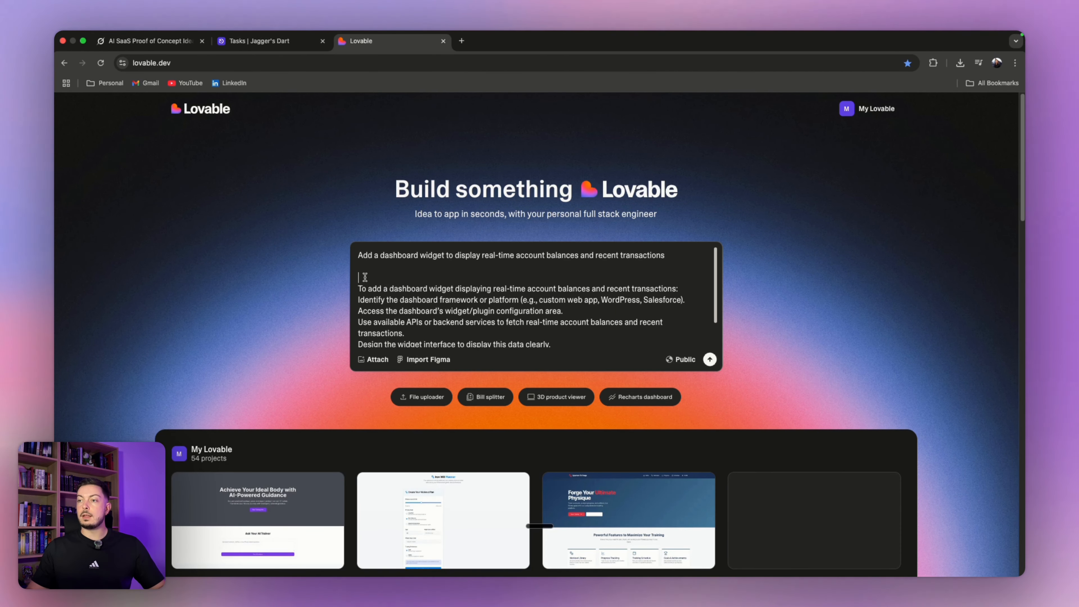
pyautogui.press('BackSpace')
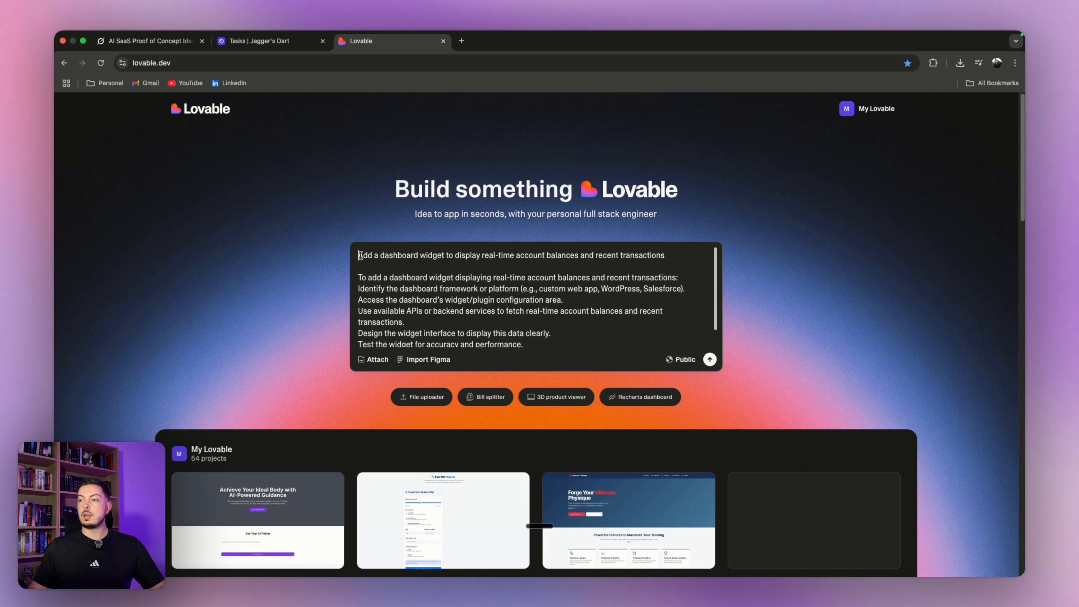
# - Add a finance-app intro line ending in ':' above the title and submit the prompt
pyautogui.click(359, 255)
pyautogui.press('Return')
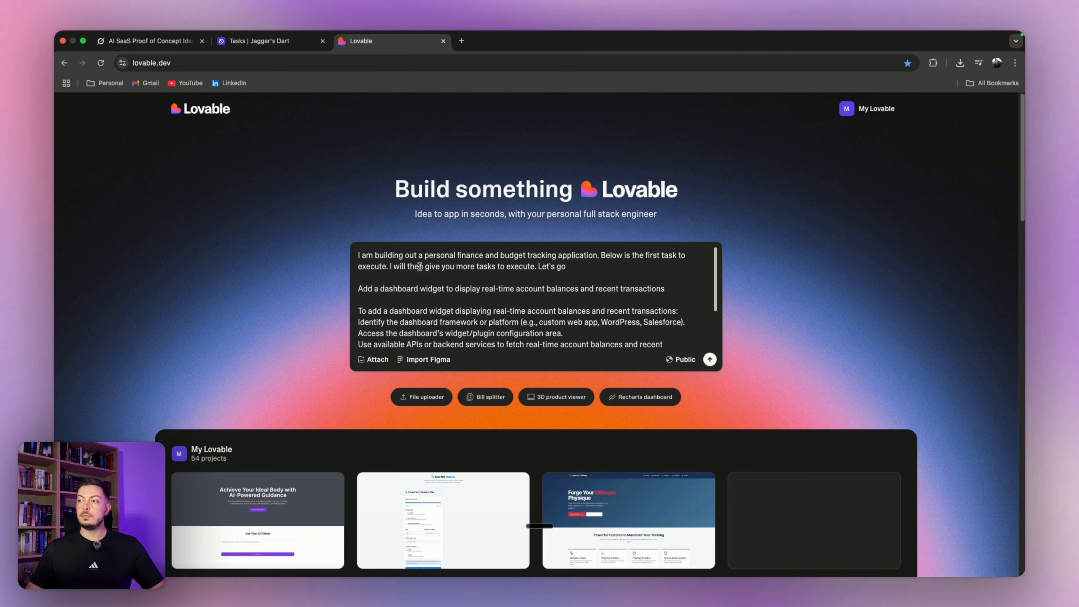
pyautogui.write(':')
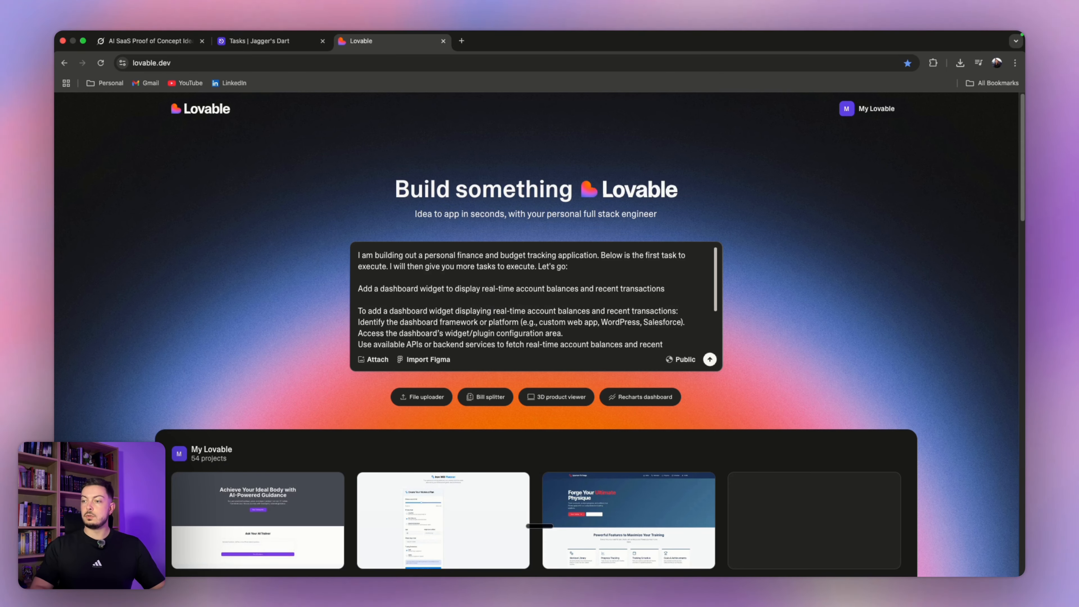
pyautogui.press('Return')
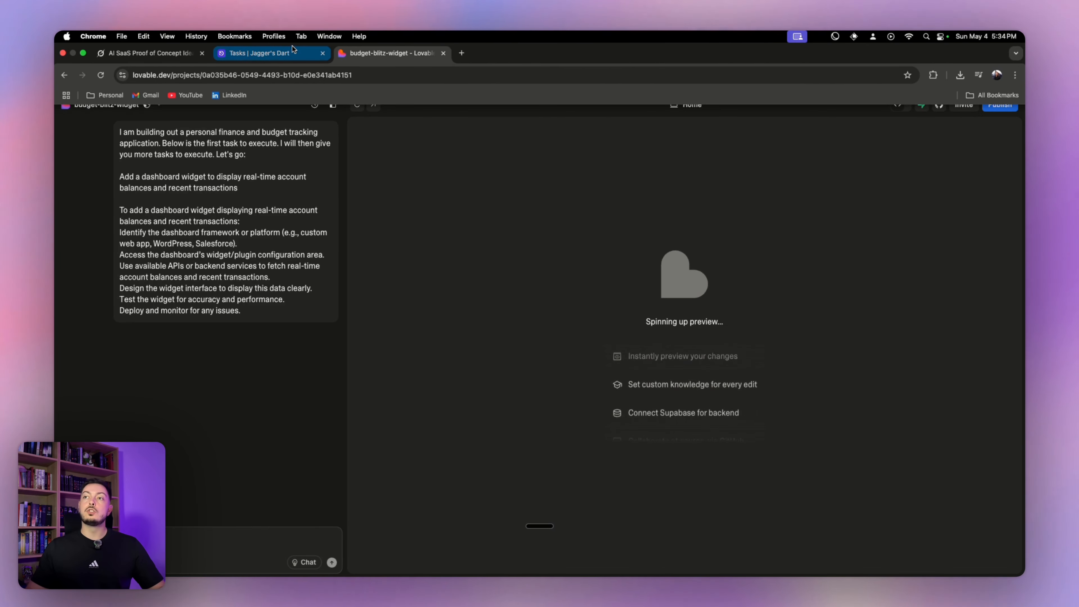
pyautogui.click(293, 40)
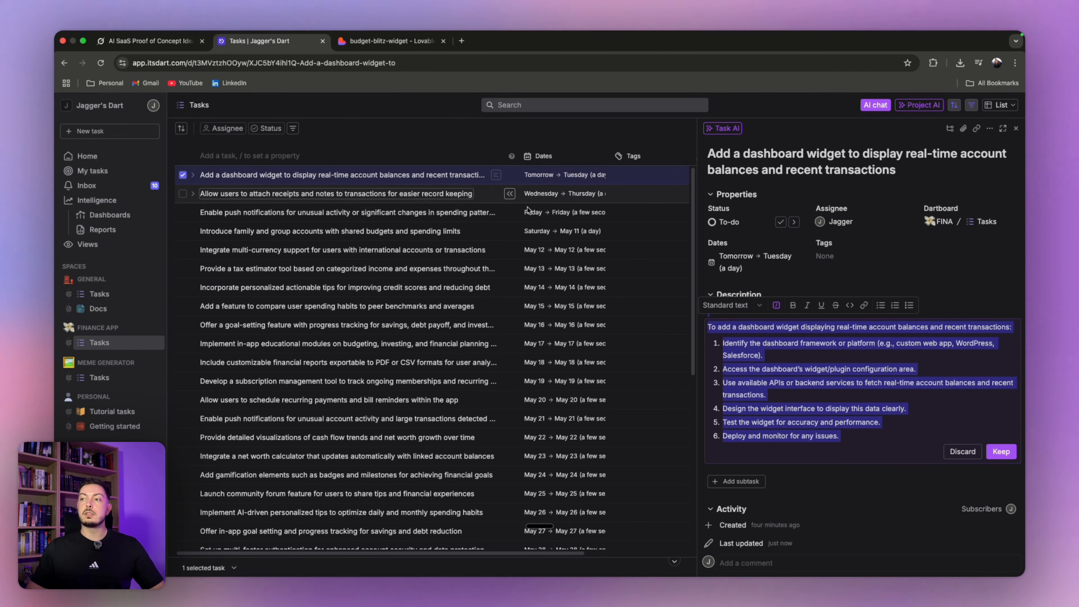
# - Open the receipts-and-notes task in Dart, then return to the Lovable project
pyautogui.click(529, 194)
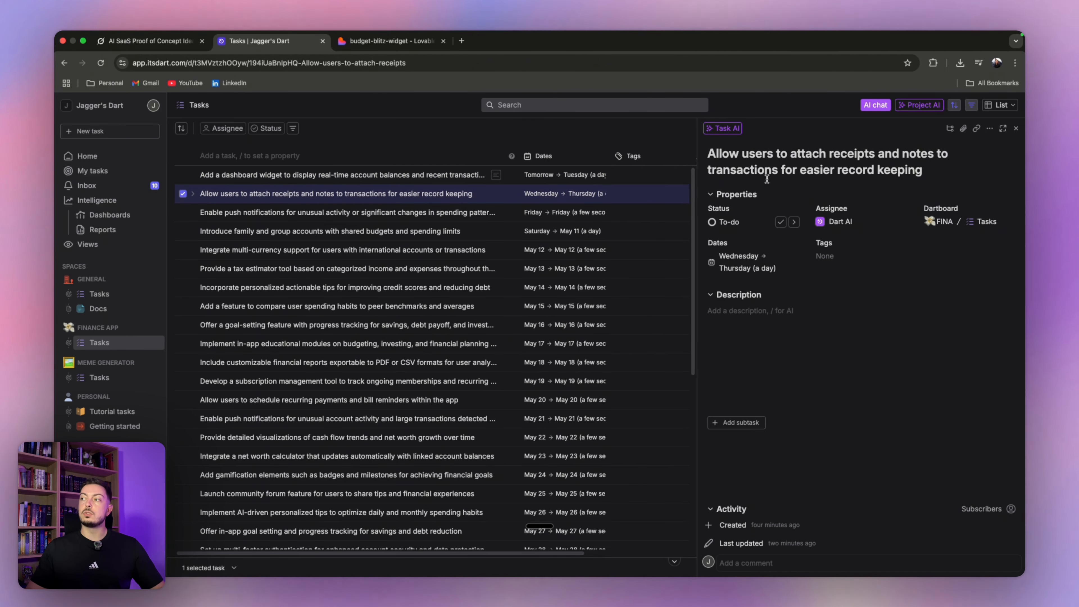
pyautogui.click(364, 46)
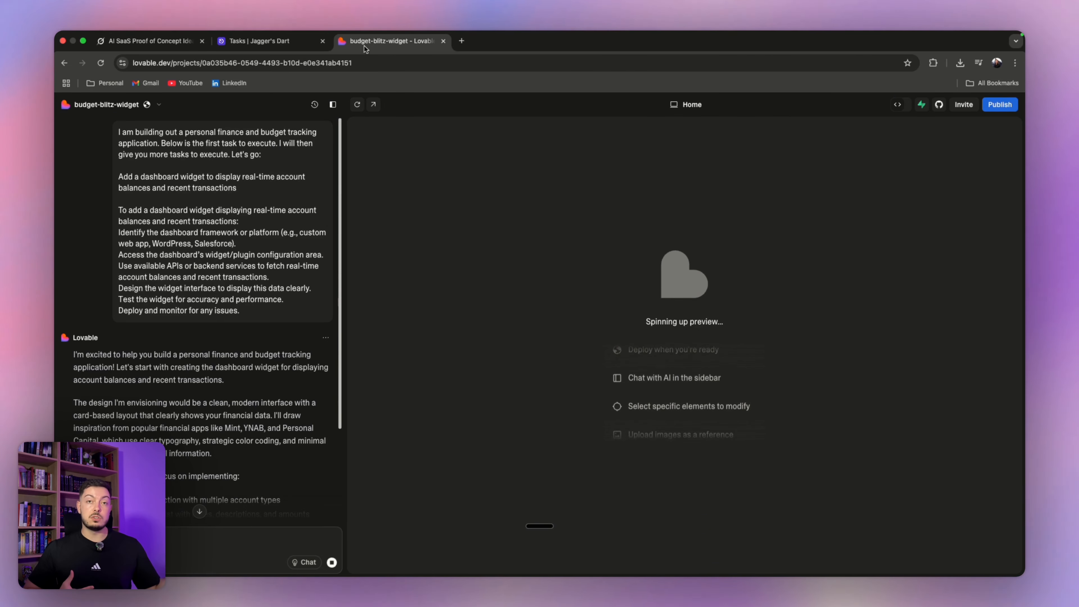
# - Switch back to Dart, which shows the empty Tasks_2 dartboard
pyautogui.click(272, 41)
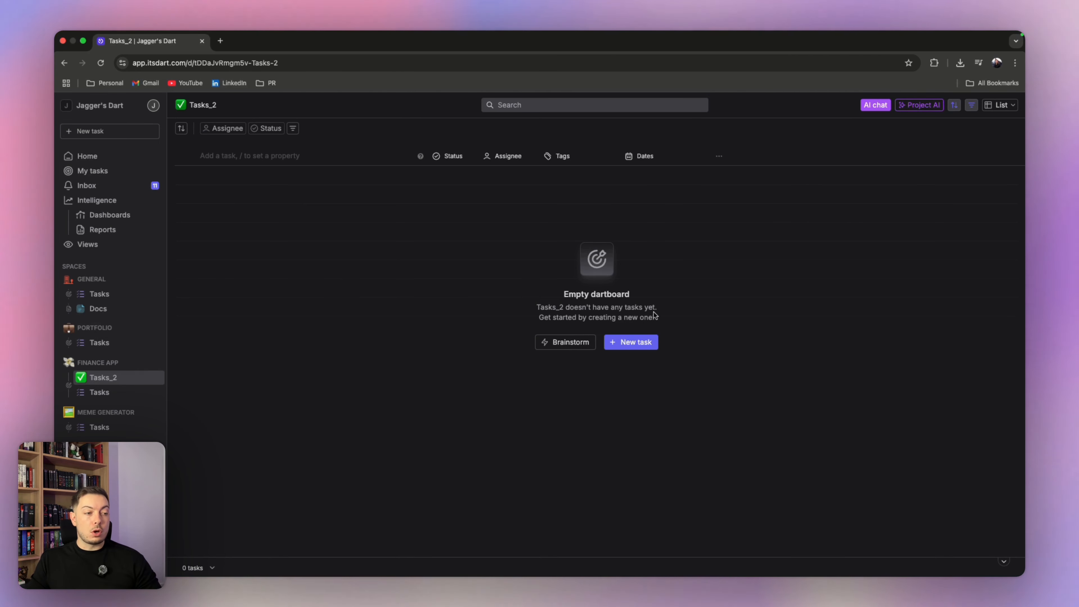
# - Create a Tasks_2 task titled 'Build a saas app for a personal finance tracker'
pyautogui.click(624, 343)
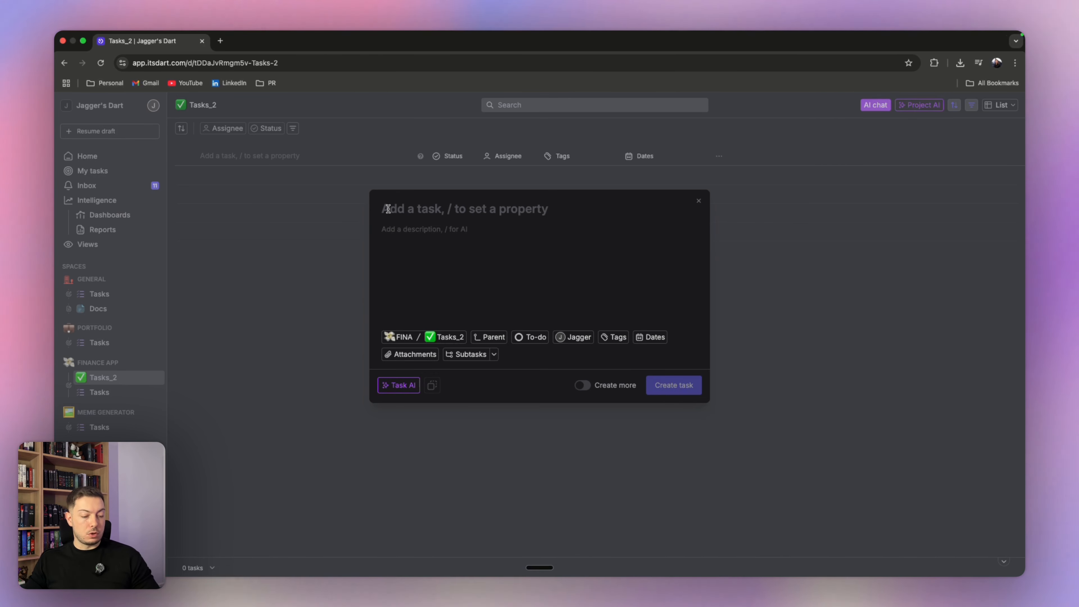
pyautogui.press('super+v')
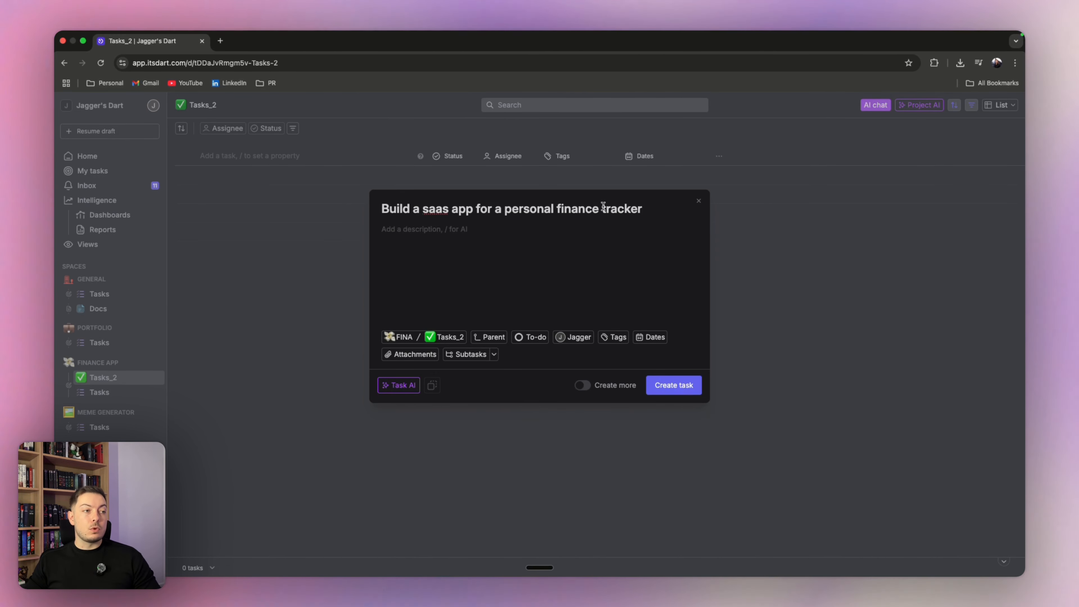
pyautogui.click(666, 381)
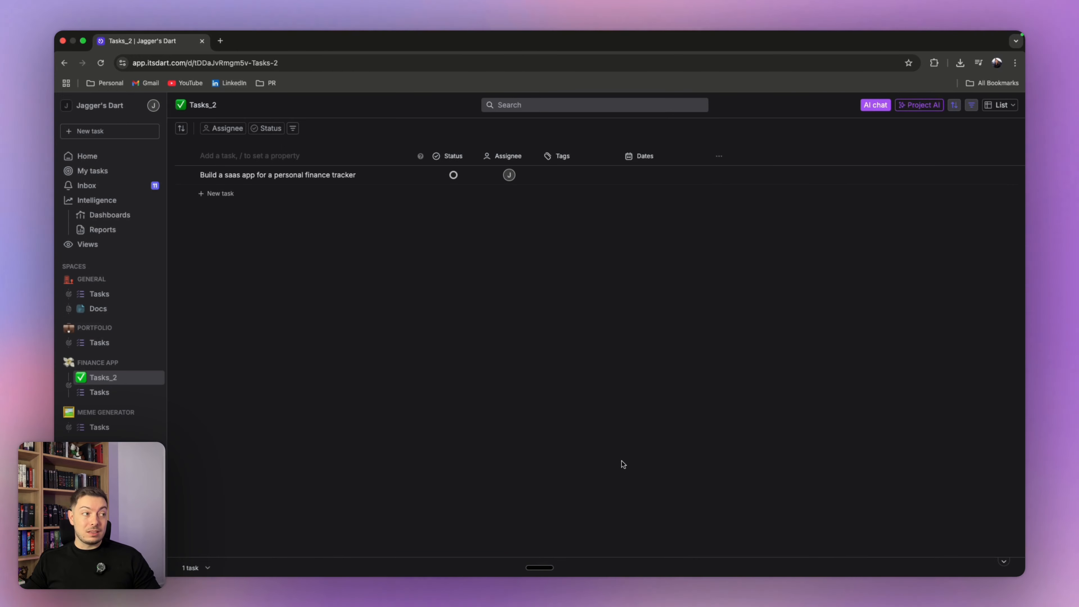
# - Break the new finance-tracker task into five AI-generated subtasks
pyautogui.click(418, 176)
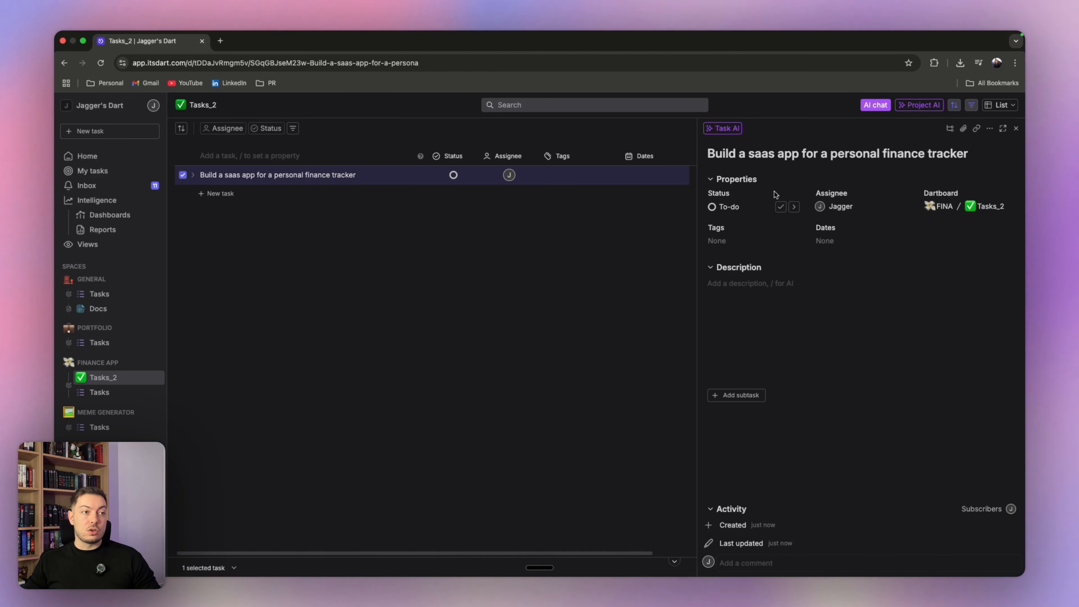
pyautogui.click(718, 129)
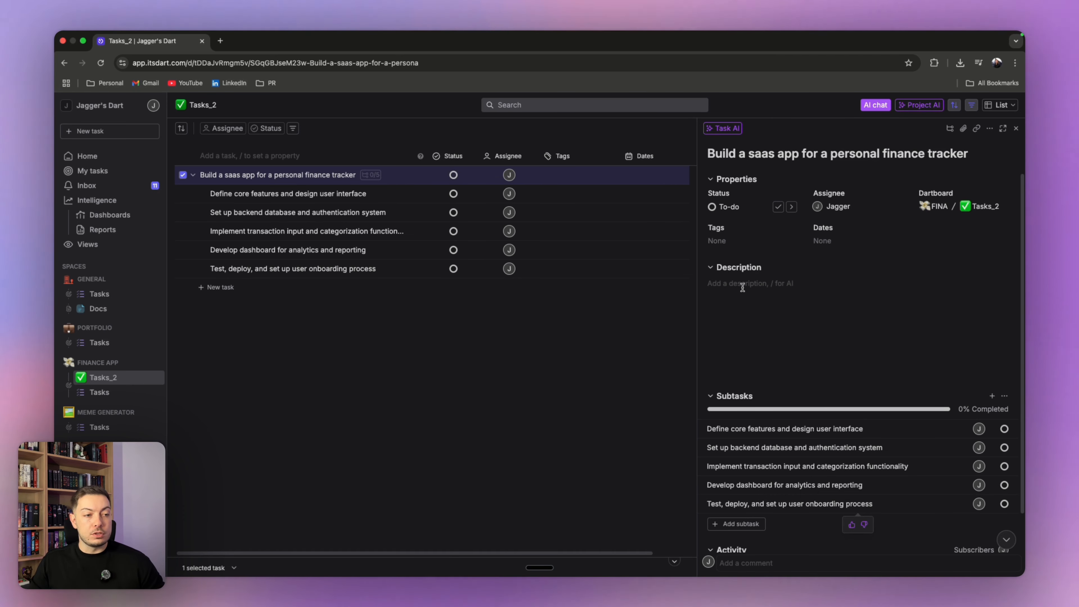
pyautogui.write('/')
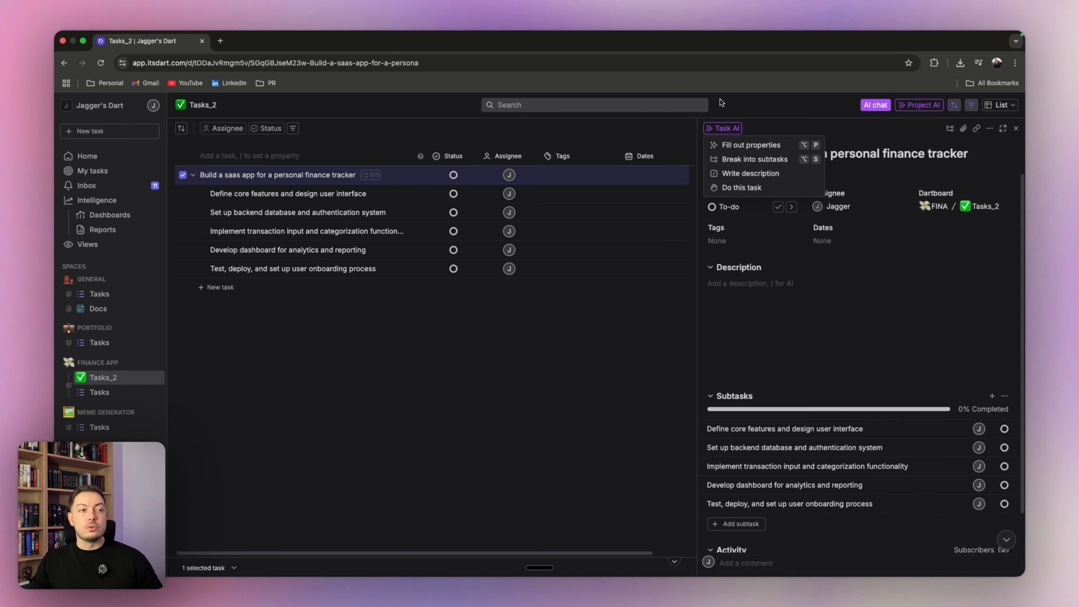
pyautogui.click(728, 130)
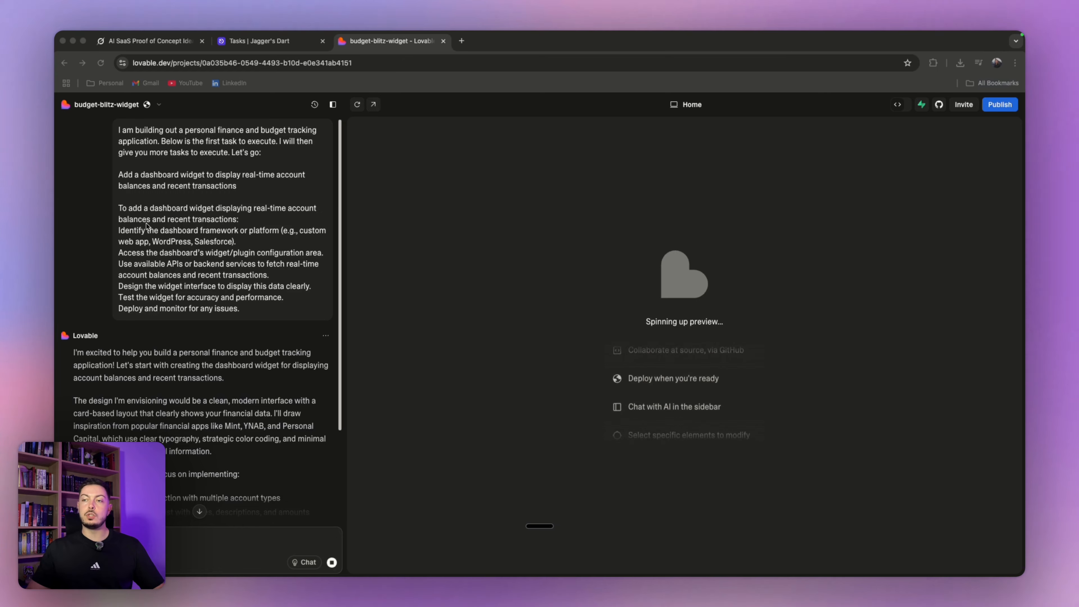
# - Review Lovable's reply and Budget Blitz preview, then reopen Dart's dashboard-widget task
pyautogui.scroll(-5, 146, 225)
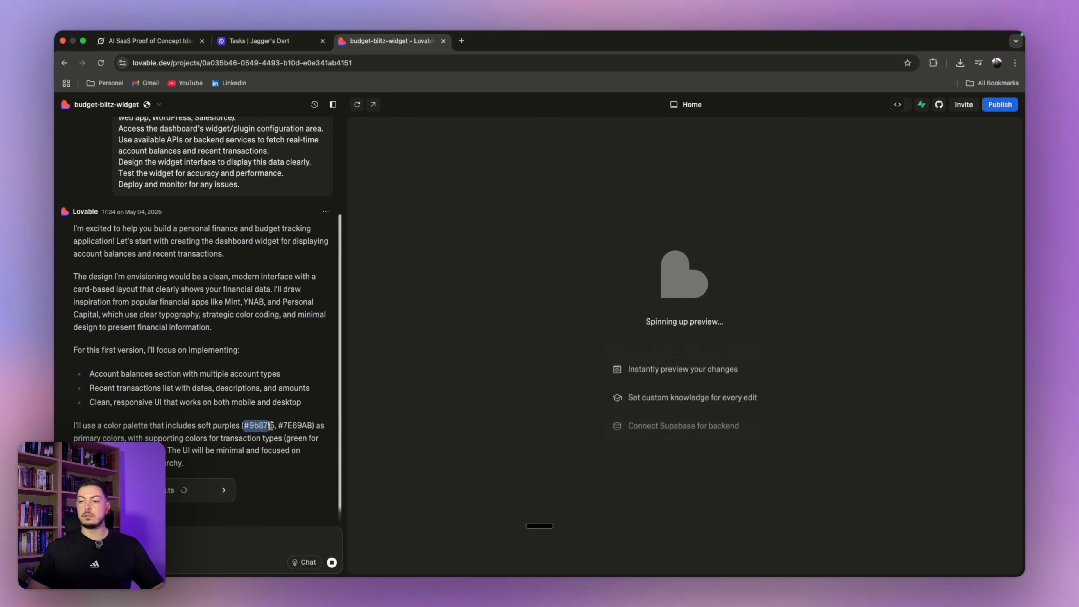
pyautogui.moveTo(270, 426); pyautogui.dragTo(292, 426)
pyautogui.click(291, 426)
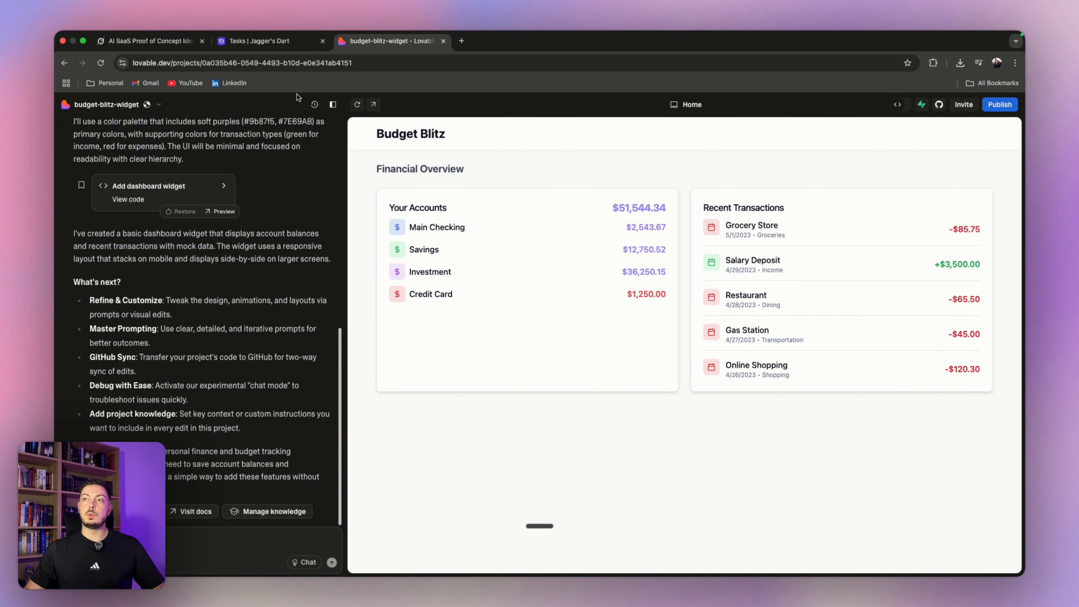
pyautogui.click(273, 46)
pyautogui.click(340, 174)
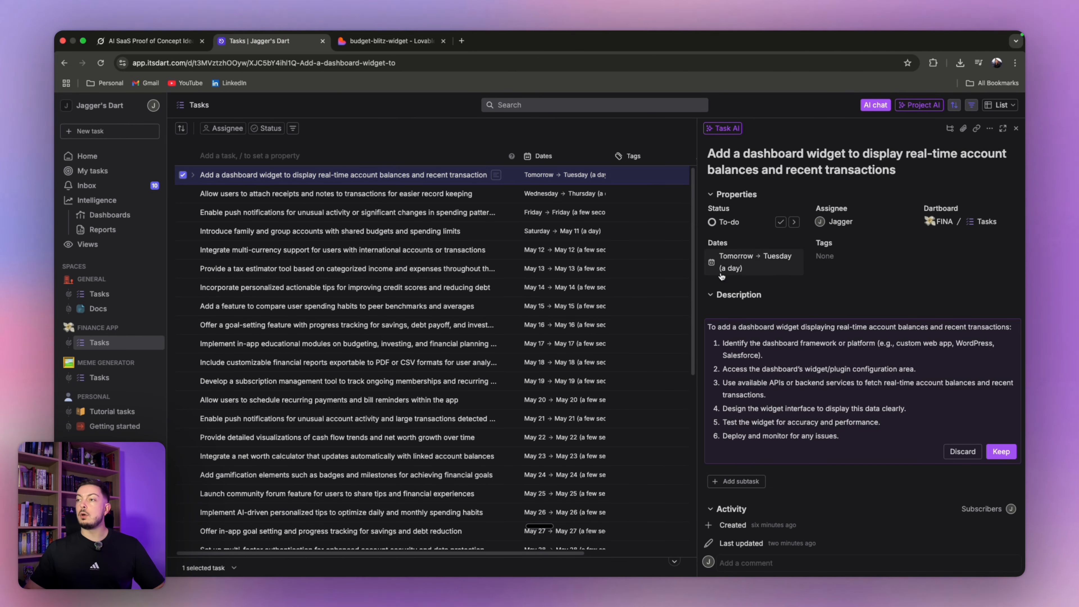
# - Accept the AI-written description and mark the dashboard-widget task as Done
pyautogui.click(1001, 452)
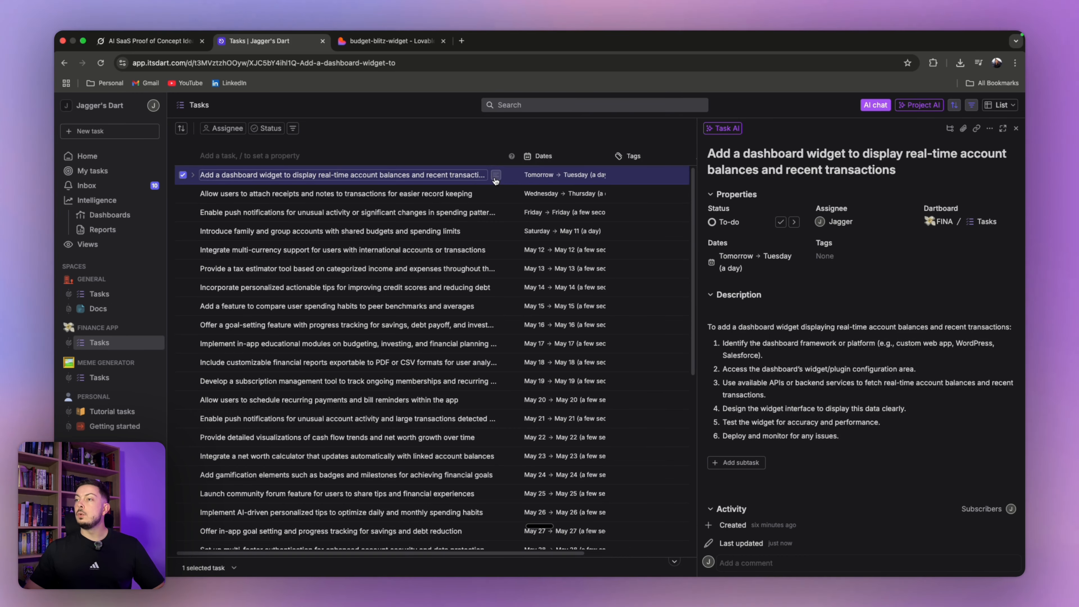
pyautogui.moveTo(504, 554); pyautogui.dragTo(608, 554)
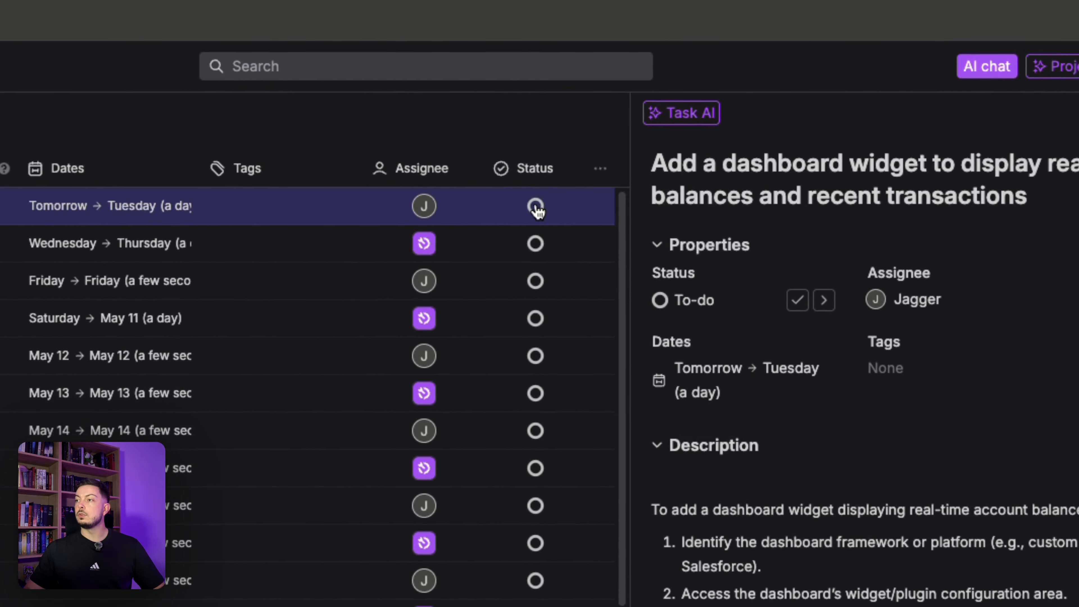
pyautogui.click(536, 206)
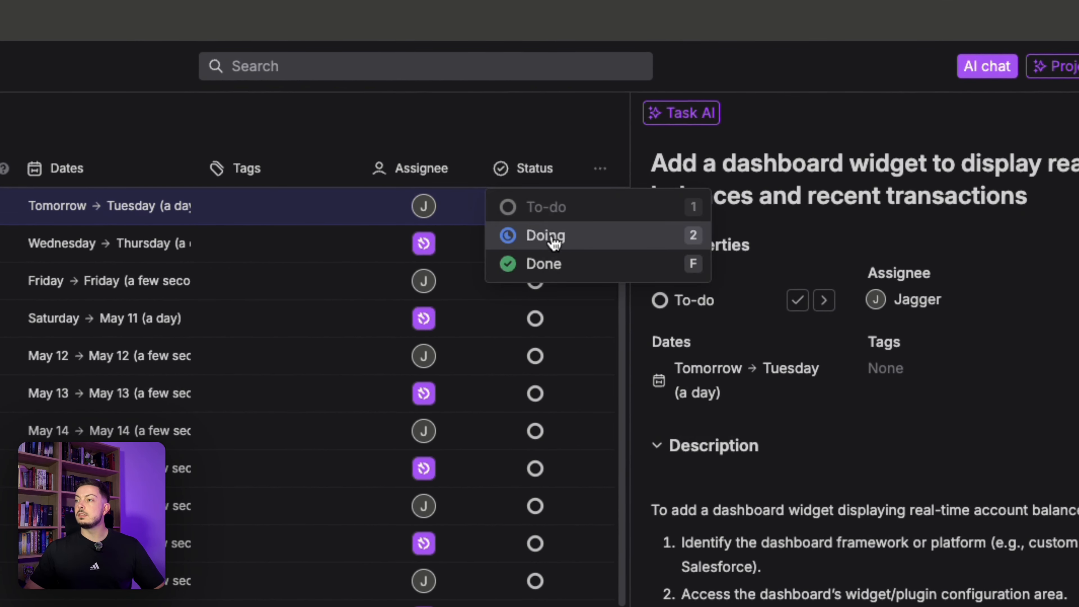
pyautogui.click(553, 265)
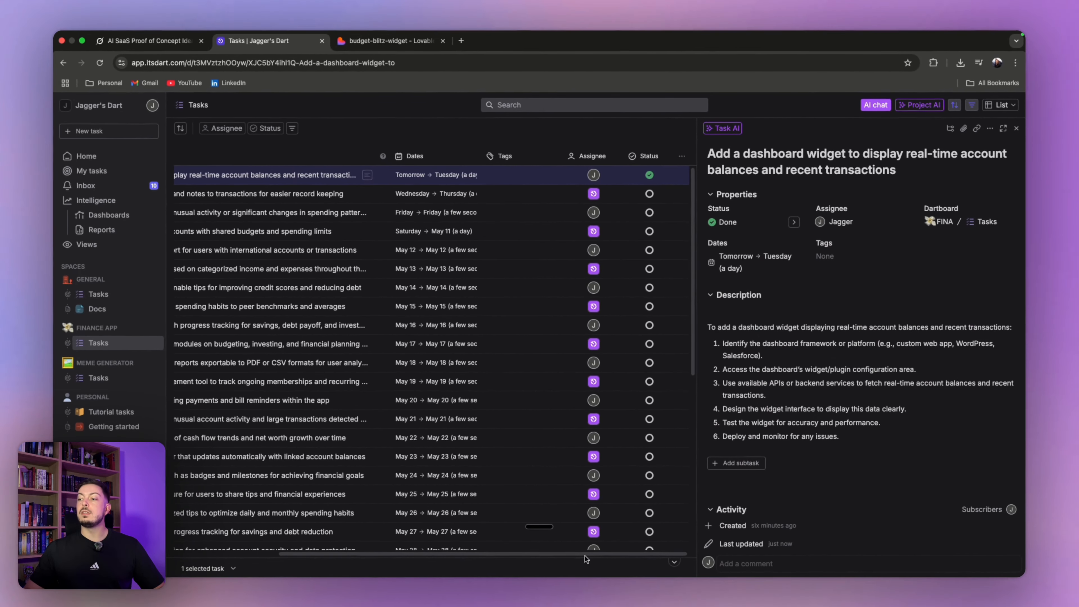
pyautogui.moveTo(585, 556); pyautogui.dragTo(472, 554)
# - Have AI write the receipts-and-notes task's description and copy its title
pyautogui.click(290, 195)
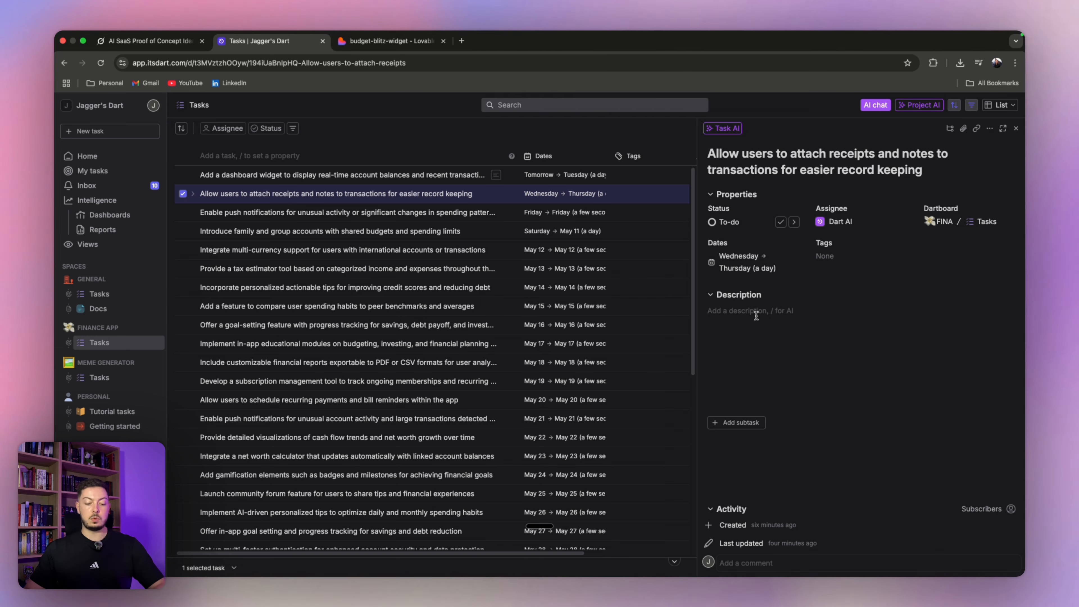
pyautogui.click(757, 316)
pyautogui.write('/')
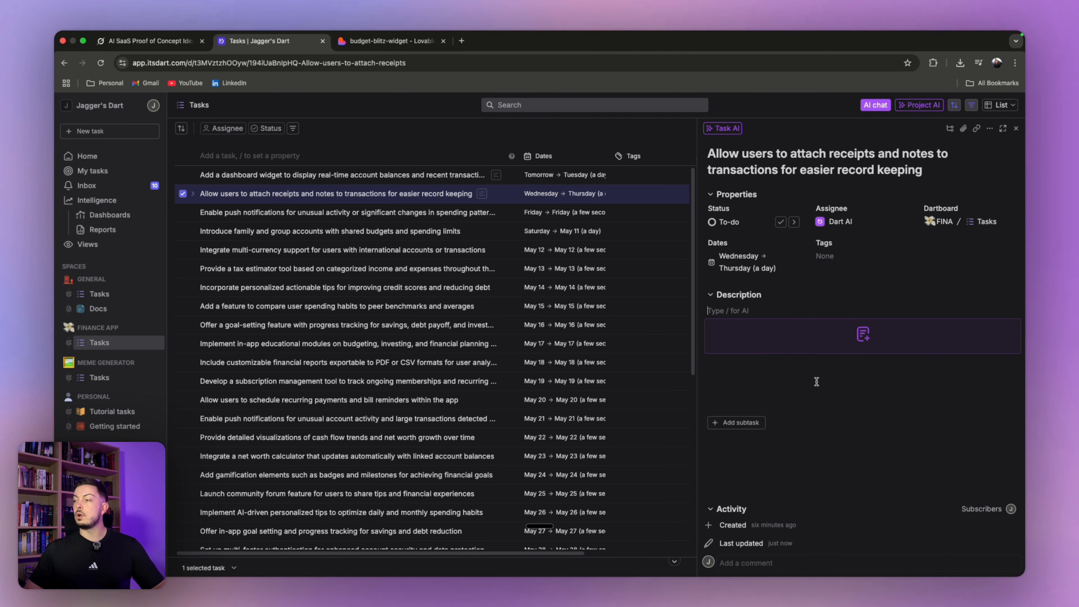
pyautogui.moveTo(708, 154); pyautogui.dragTo(926, 176)
pyautogui.click(348, 39)
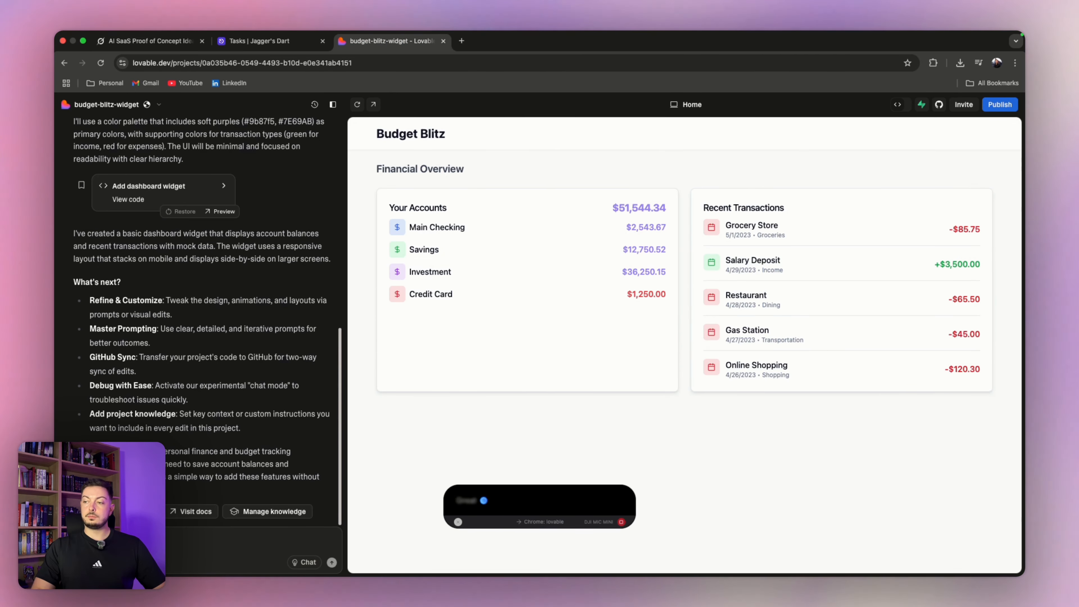
# - Dictate a Lovable chat message and paste in the receipts-and-notes task's AI description
pyautogui.hotkey('alt', 'space')
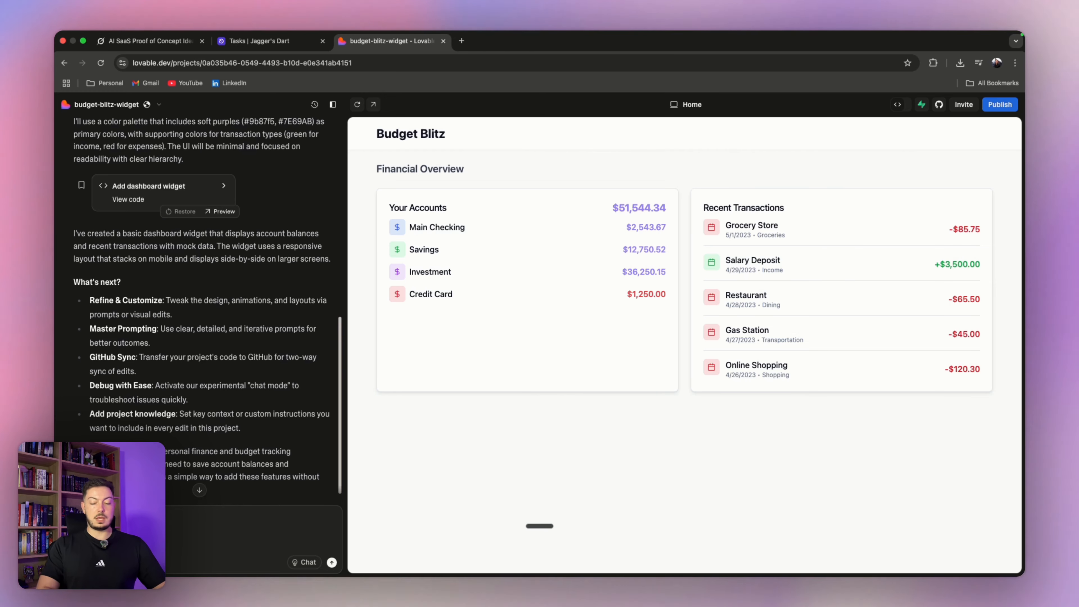
pyautogui.click(239, 38)
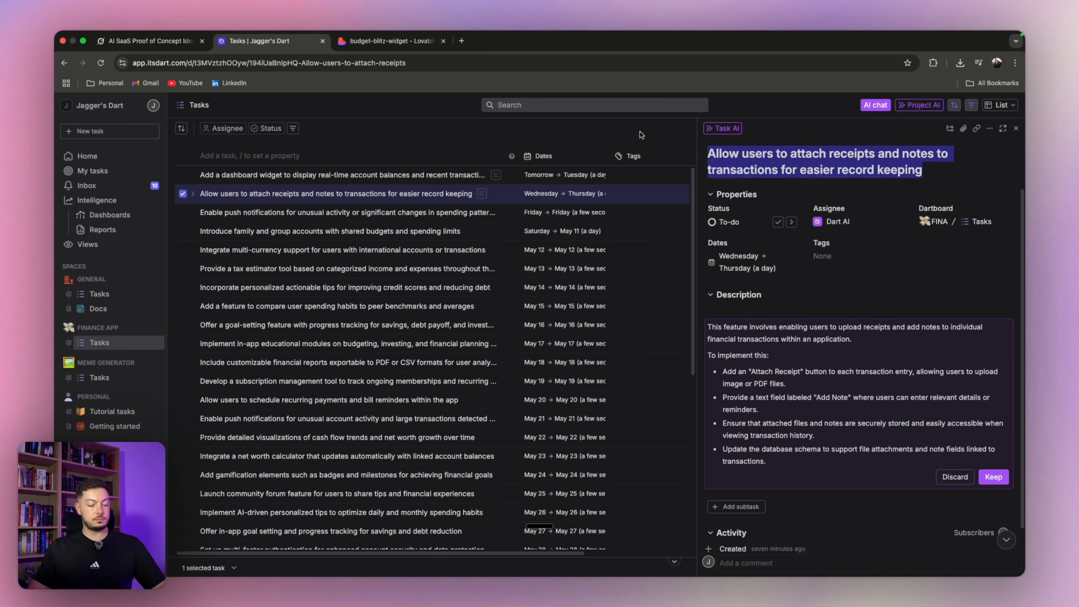
pyautogui.click(384, 41)
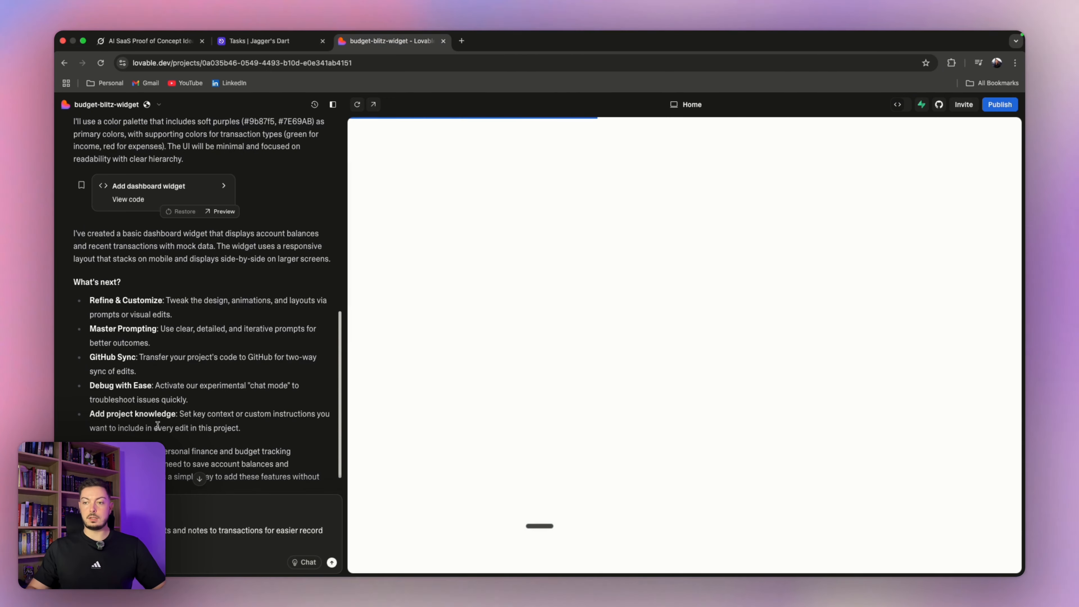
pyautogui.click(282, 41)
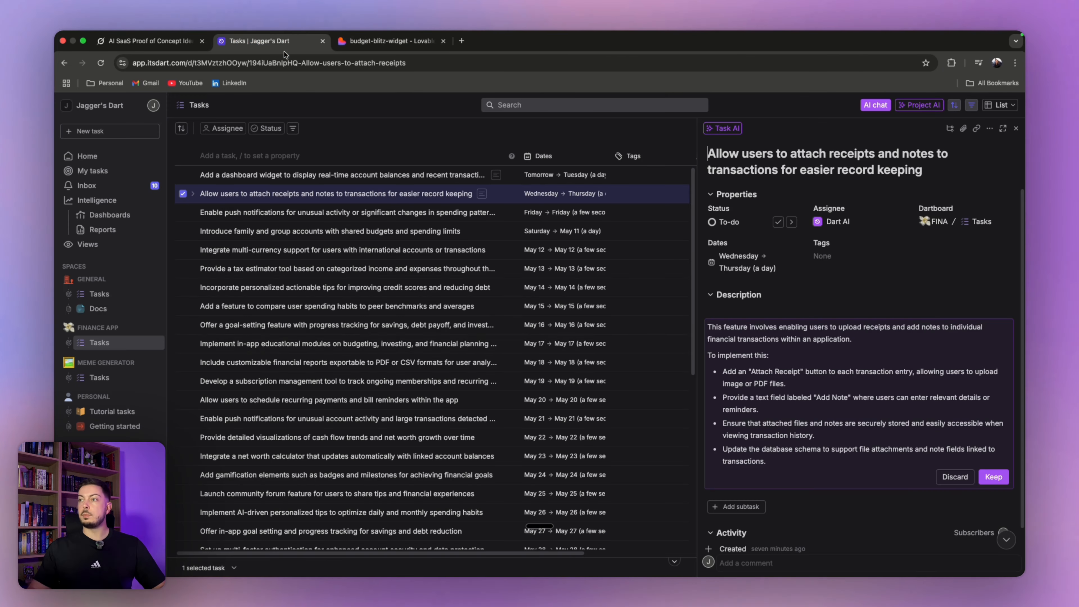
pyautogui.press('super+a')
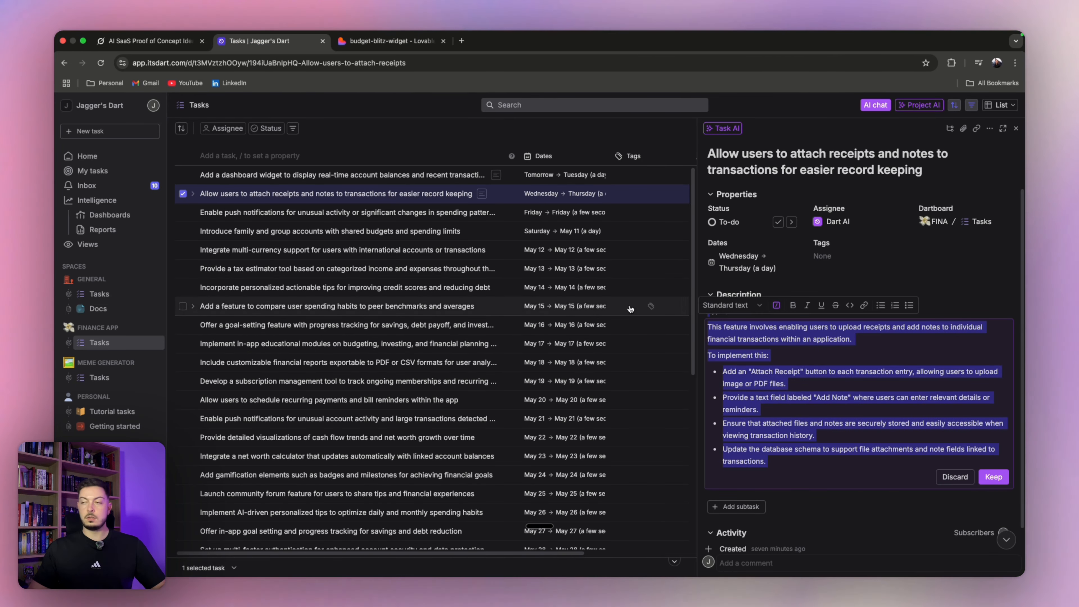
pyautogui.click(384, 40)
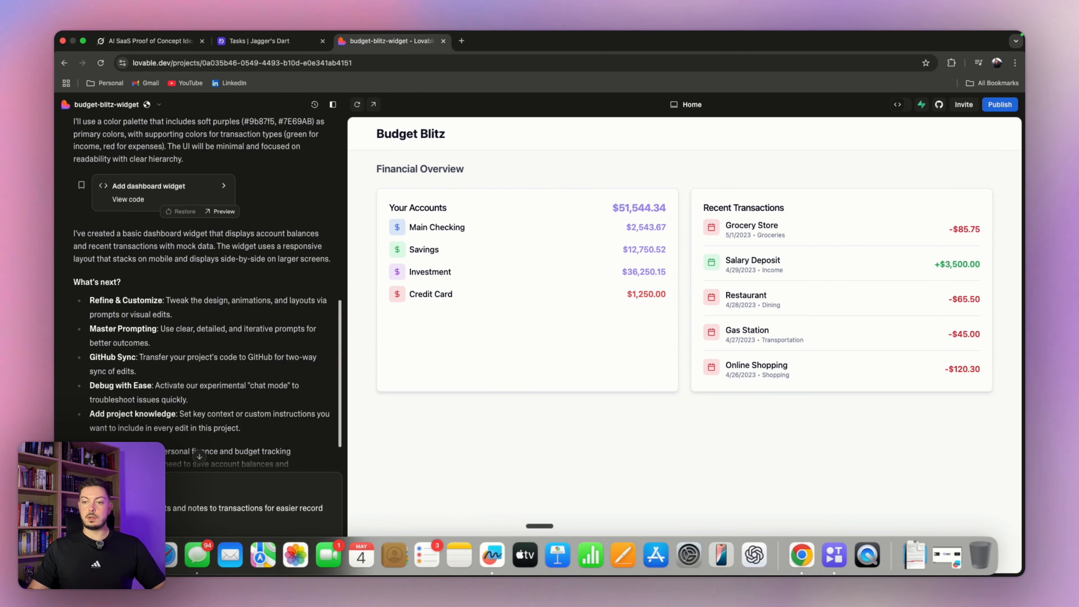
pyautogui.press('super+v')
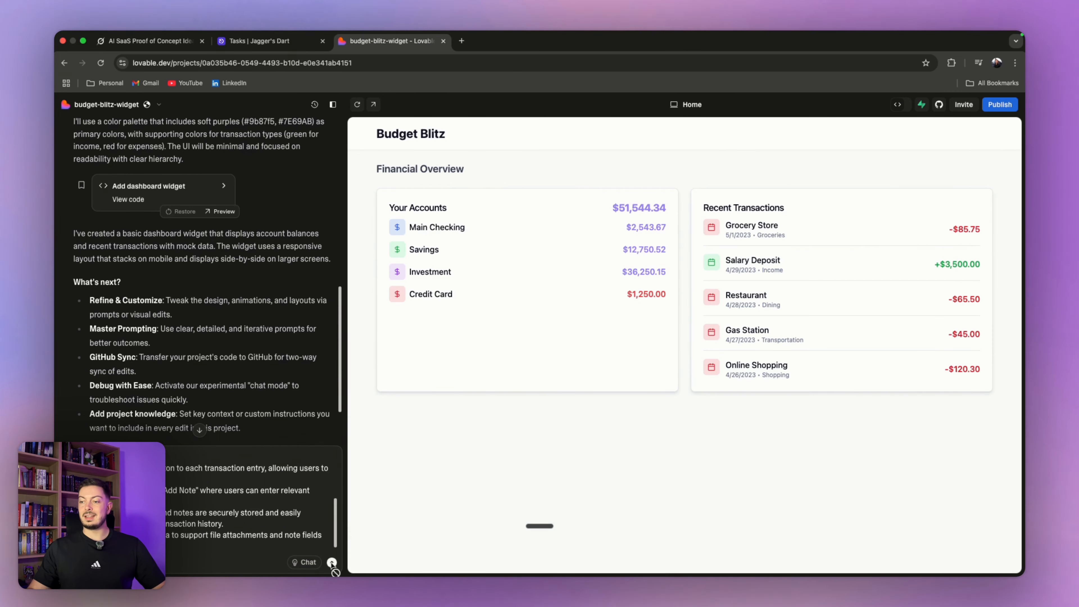
pyautogui.press('super+z')
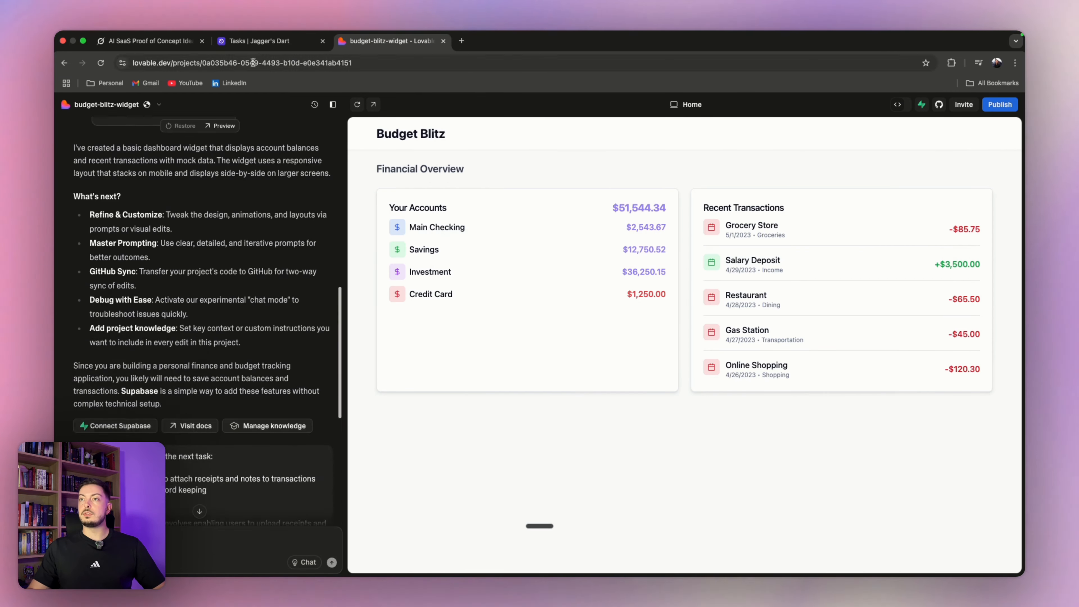
pyautogui.click(249, 42)
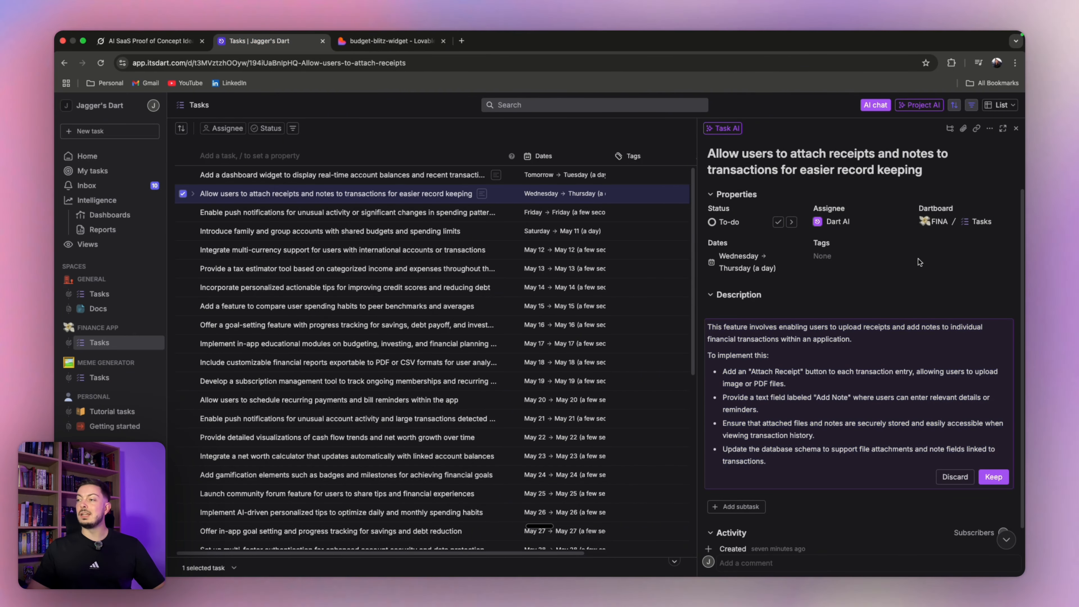
pyautogui.click(878, 317)
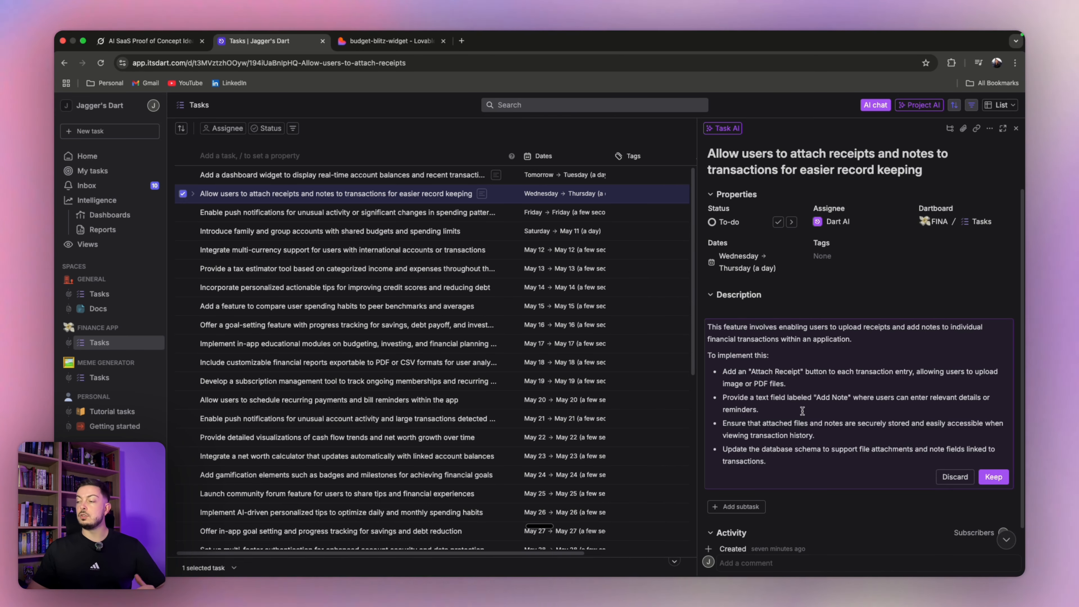
pyautogui.click(391, 40)
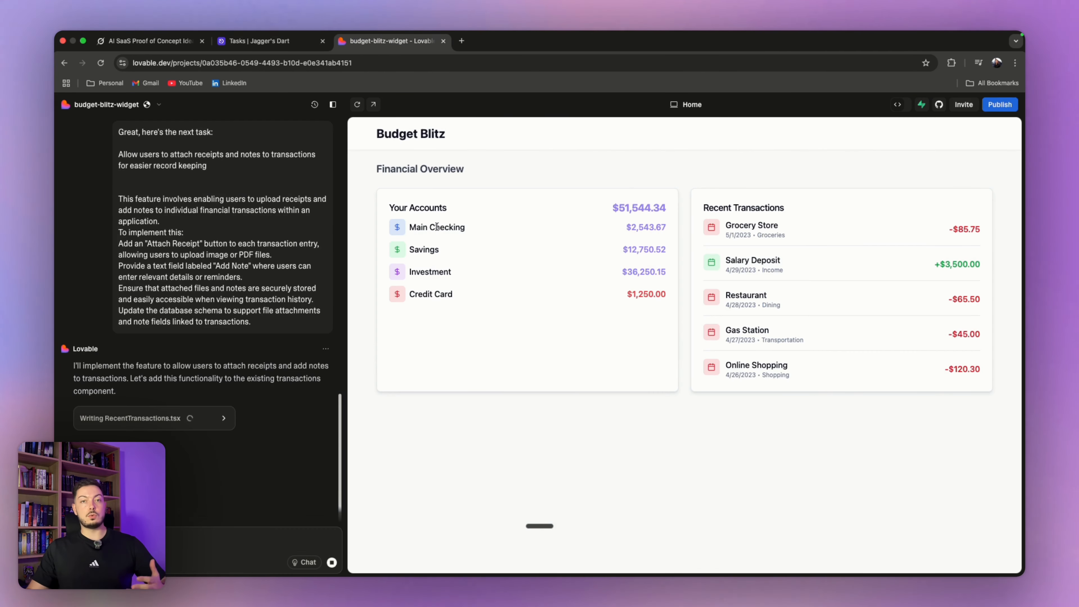
# - Return to Dart, where the receipts-and-notes task details remain open
pyautogui.click(268, 40)
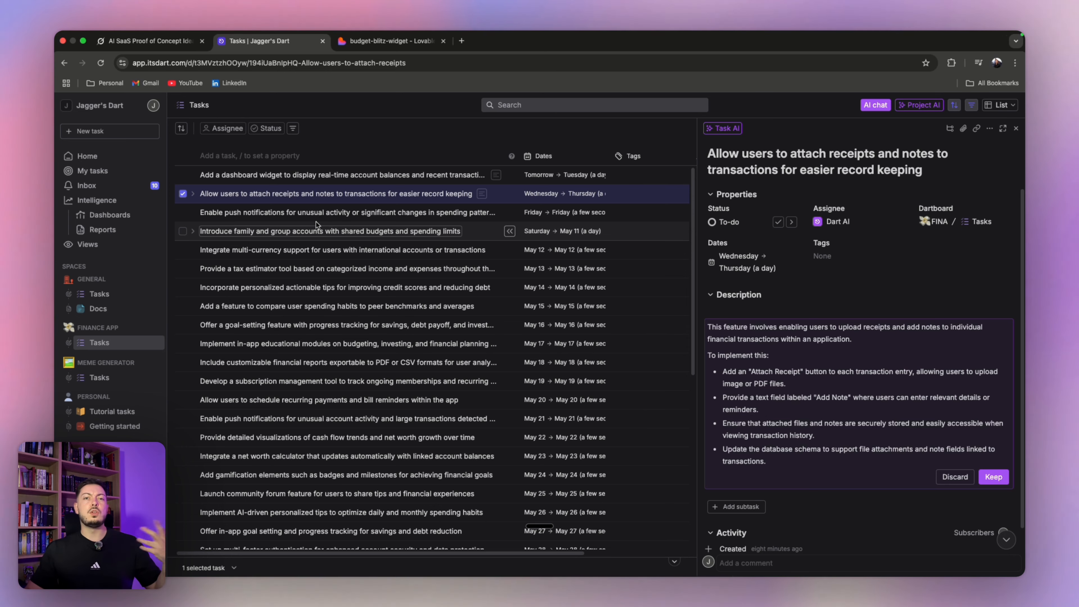
# - Switch to the budget-blitz-widget Lovable project to view the updated Budget Blitz preview
pyautogui.scroll(-10, 306, 264)
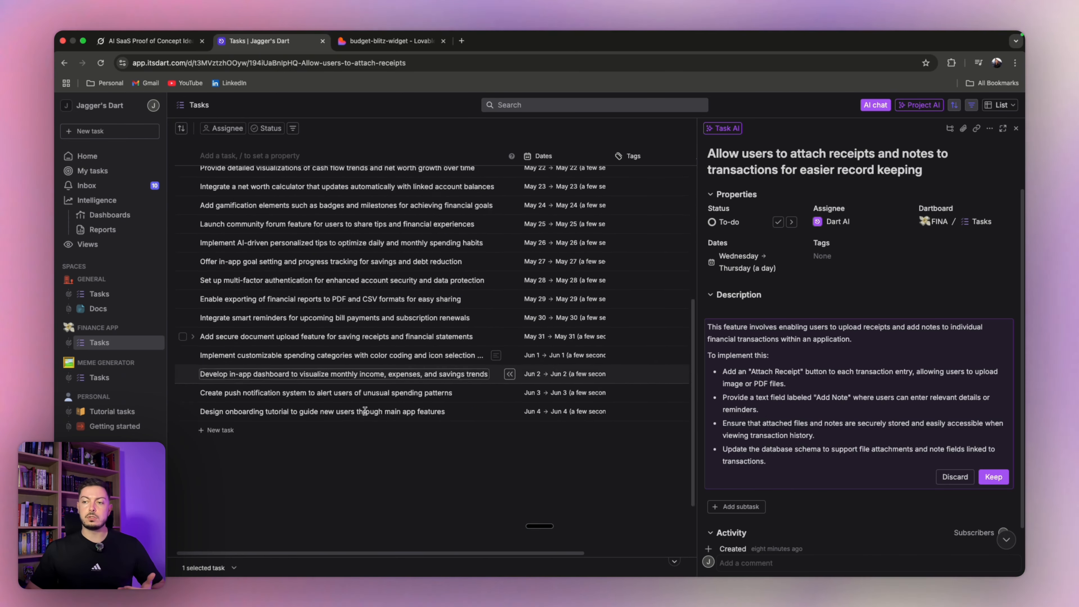
pyautogui.scroll(1, 319, 337)
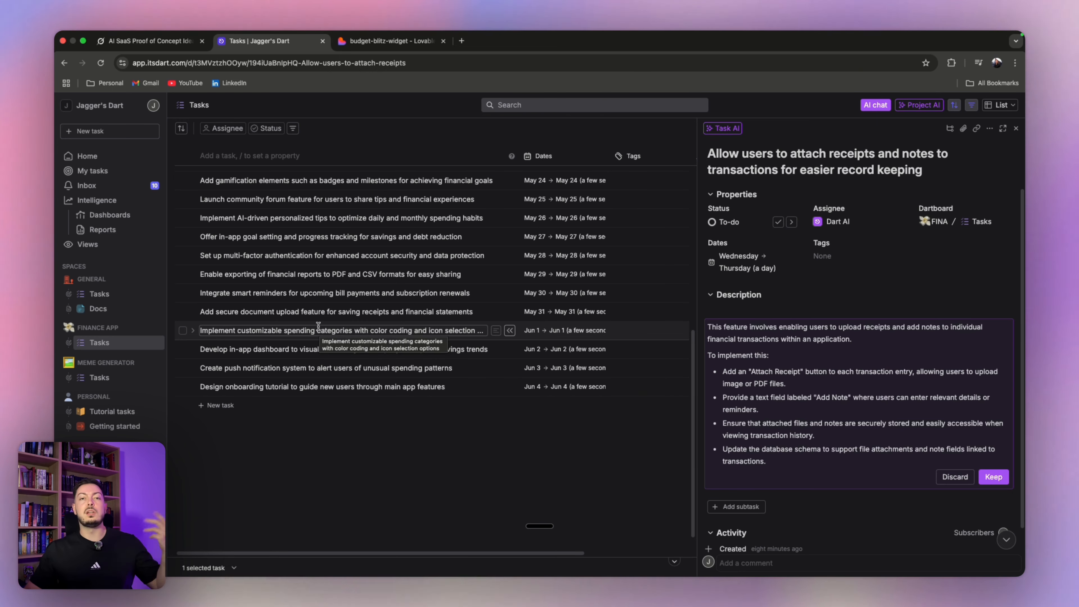
pyautogui.click(388, 42)
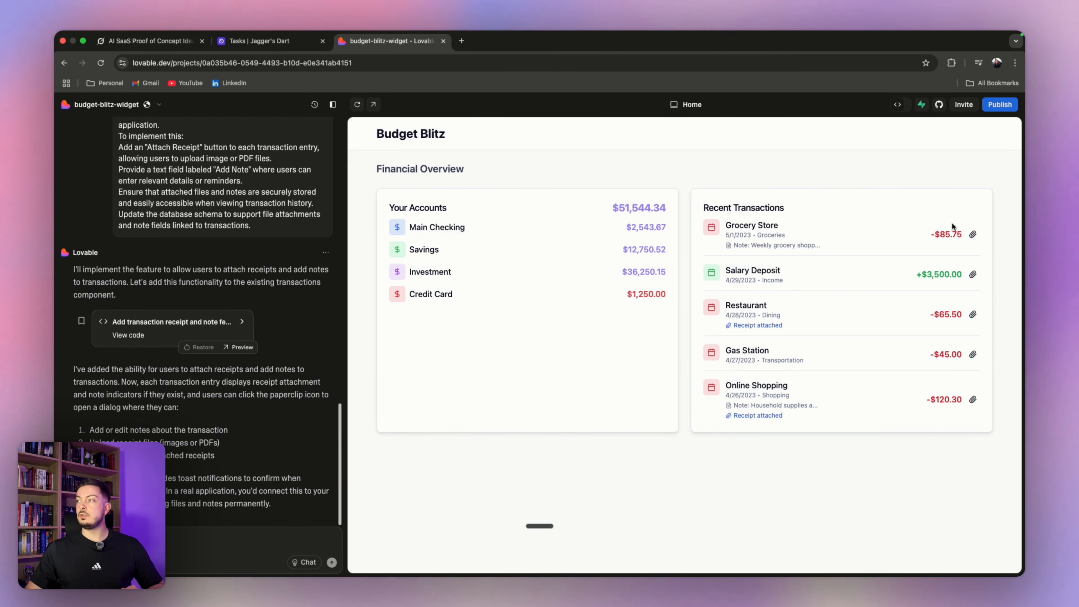
# - Attach a screenshot as the Grocery Store transaction's receipt, then close its Transaction Details
pyautogui.click(973, 235)
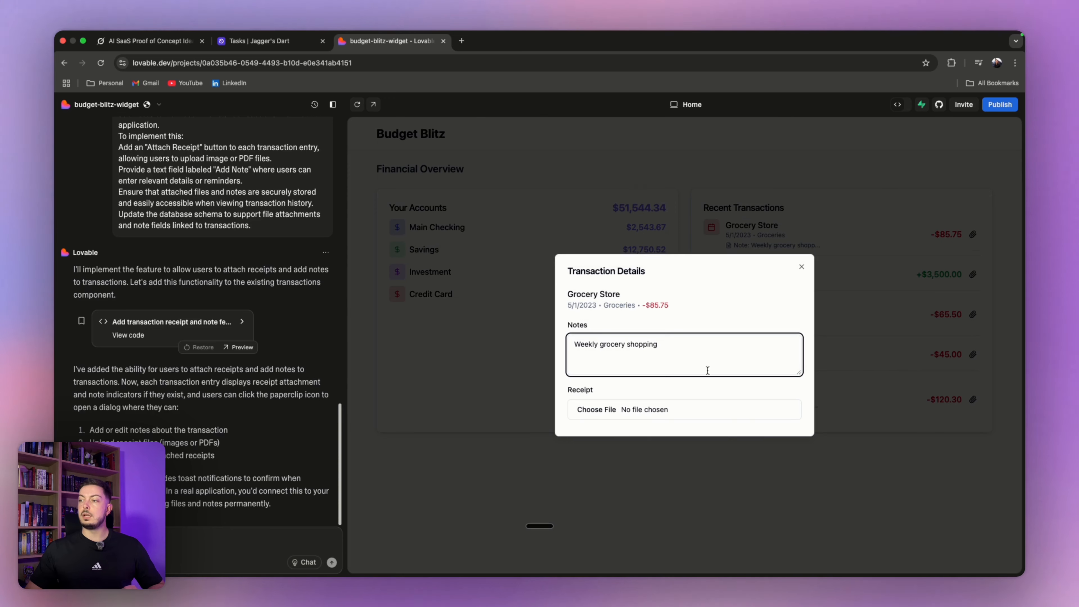
pyautogui.click(596, 410)
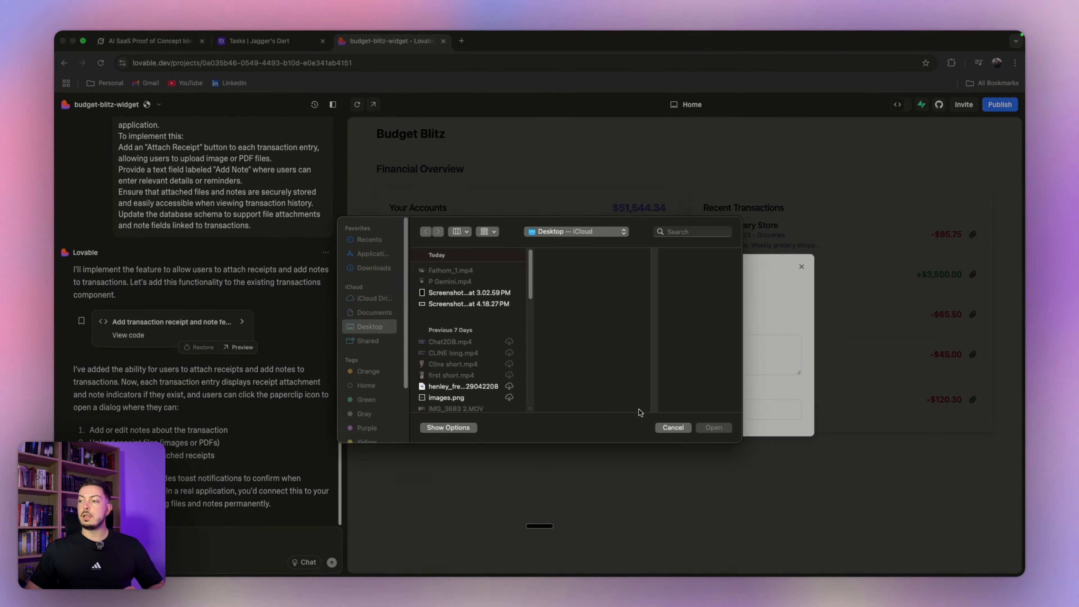
pyautogui.click(473, 300)
pyautogui.click(717, 434)
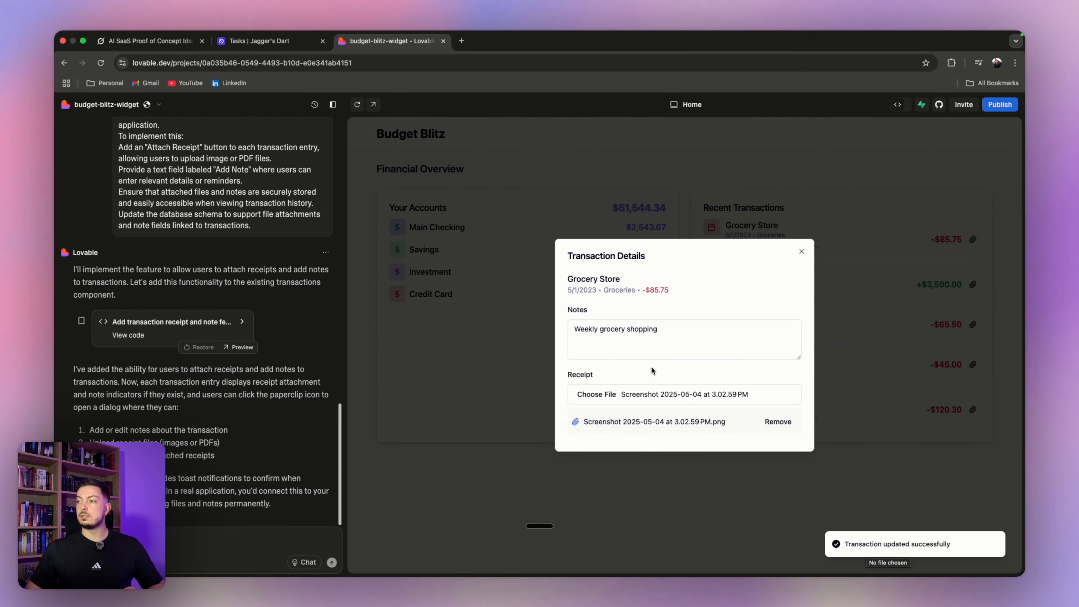
pyautogui.click(652, 333)
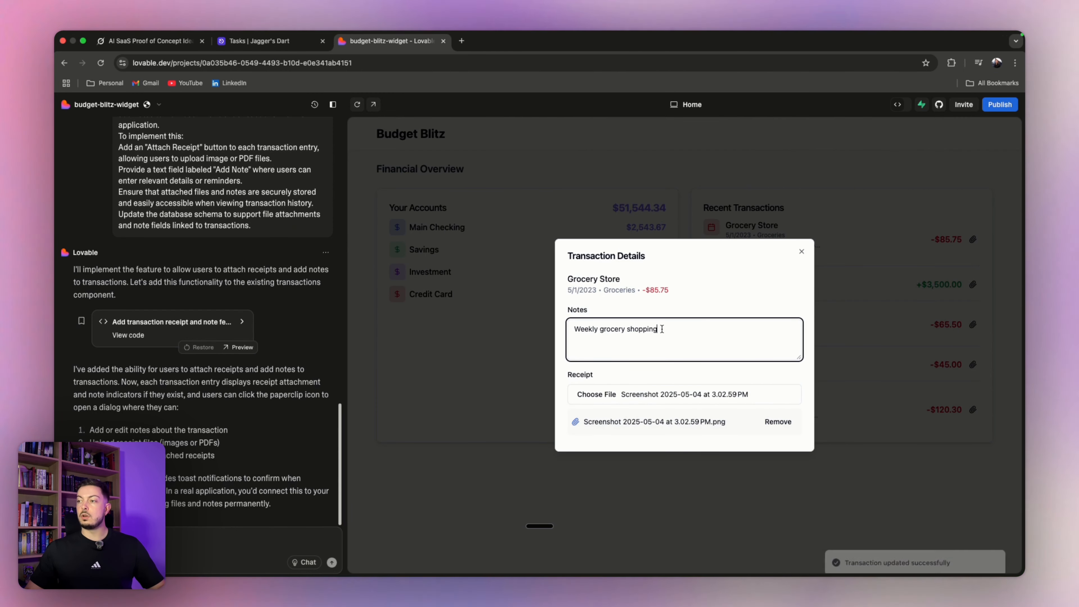
pyautogui.click(800, 253)
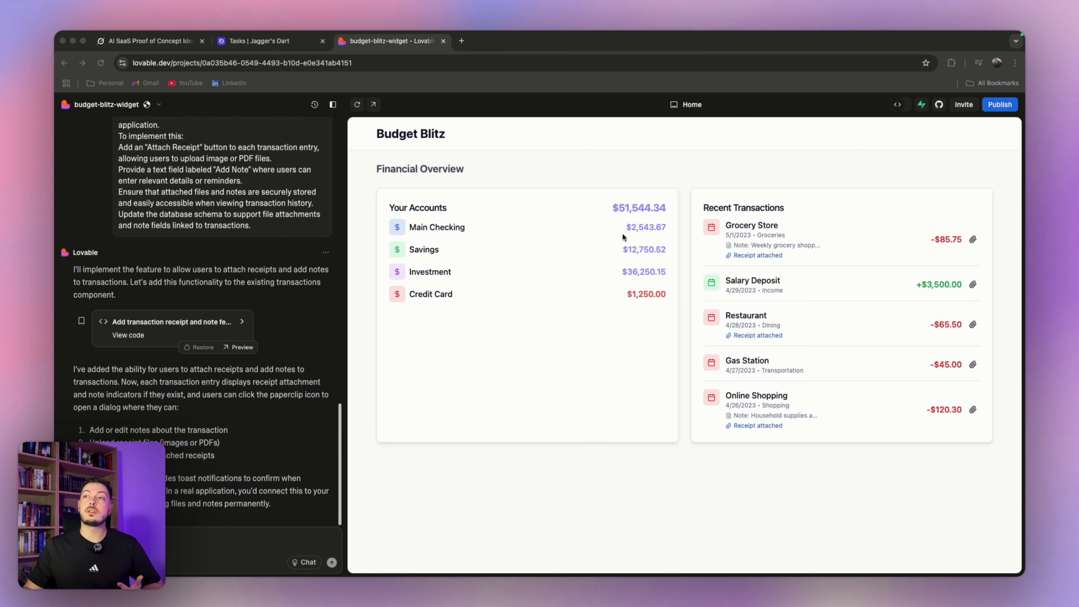
pyautogui.click(278, 45)
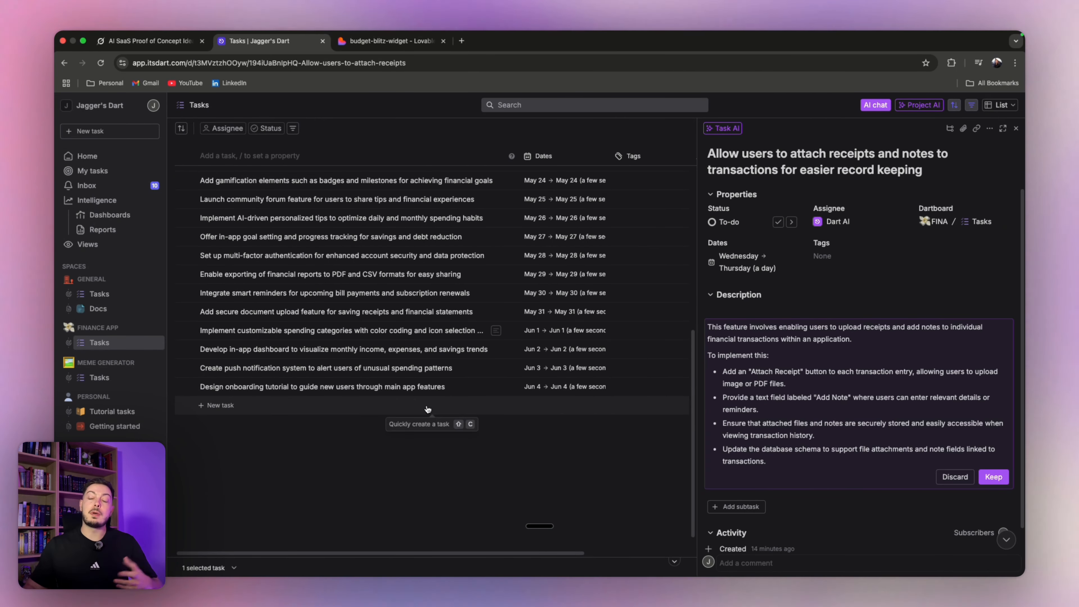
pyautogui.click(164, 38)
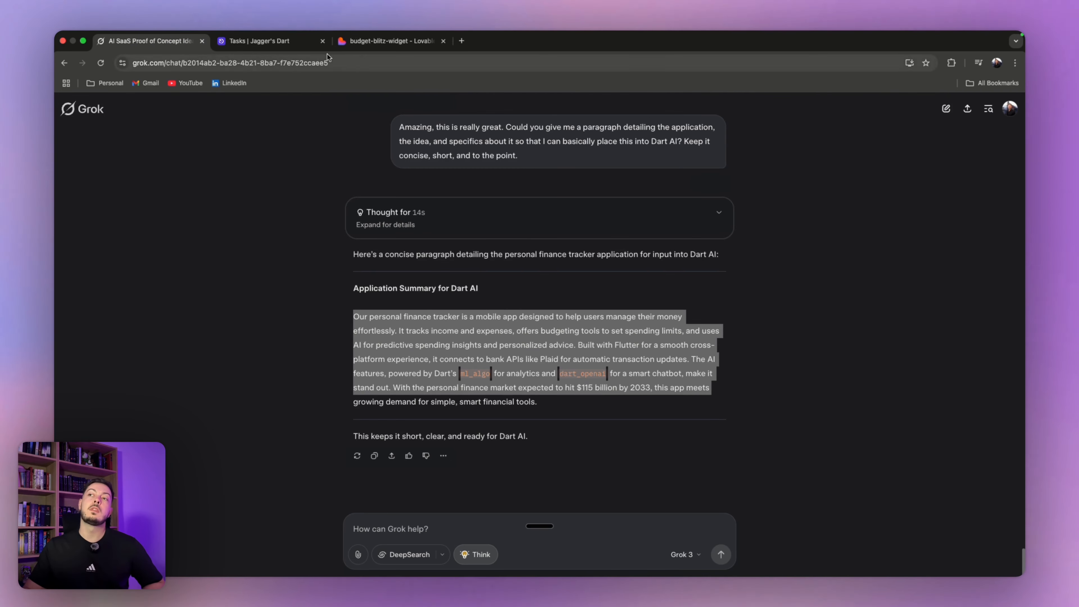
pyautogui.click(296, 42)
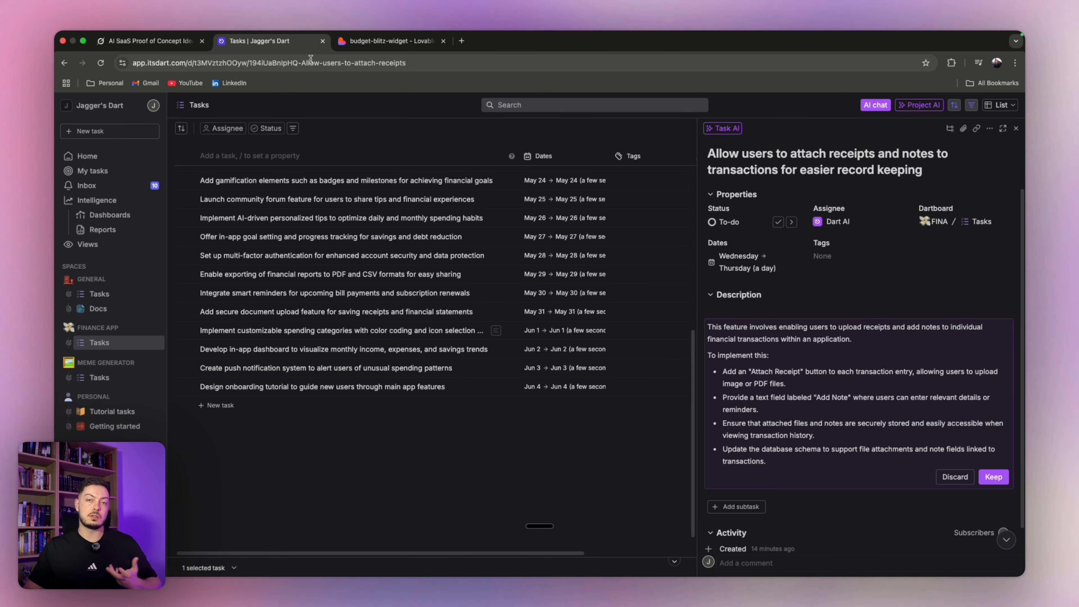
pyautogui.click(344, 45)
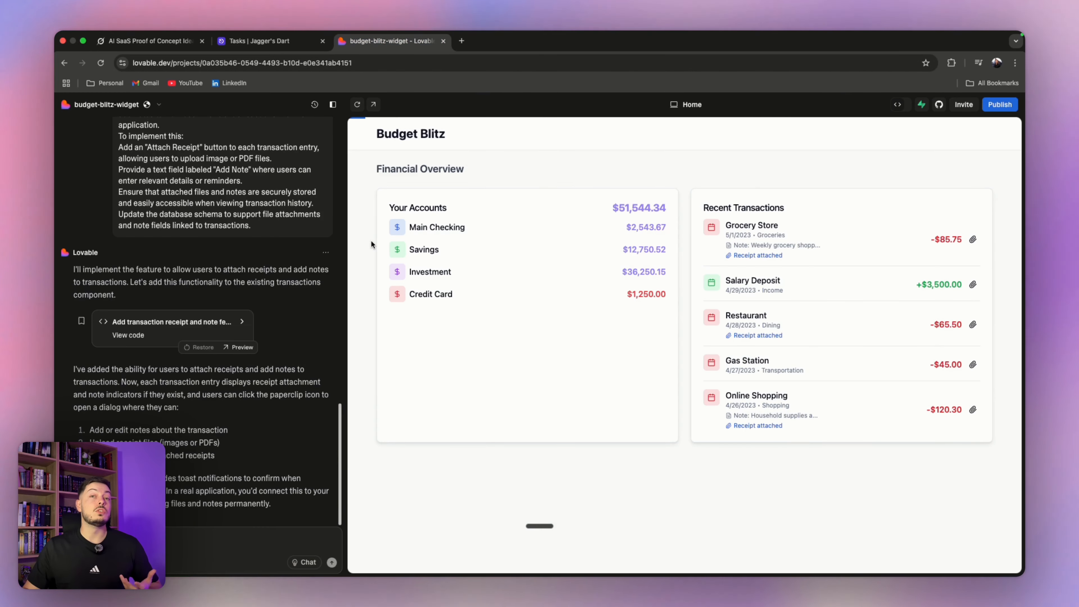